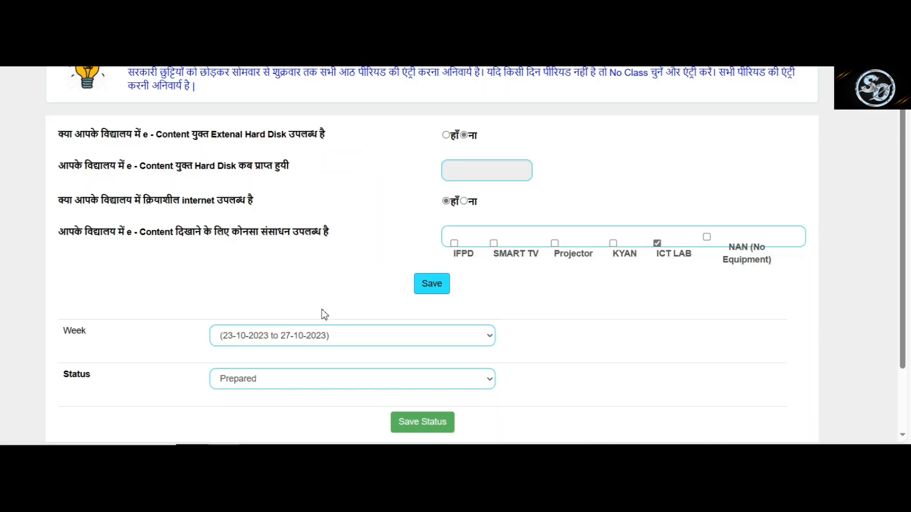
Try to open Monday's period summary for the prepared week 23-10-2023 to 27-10-2023.
scroll(322, 309, down, 2)
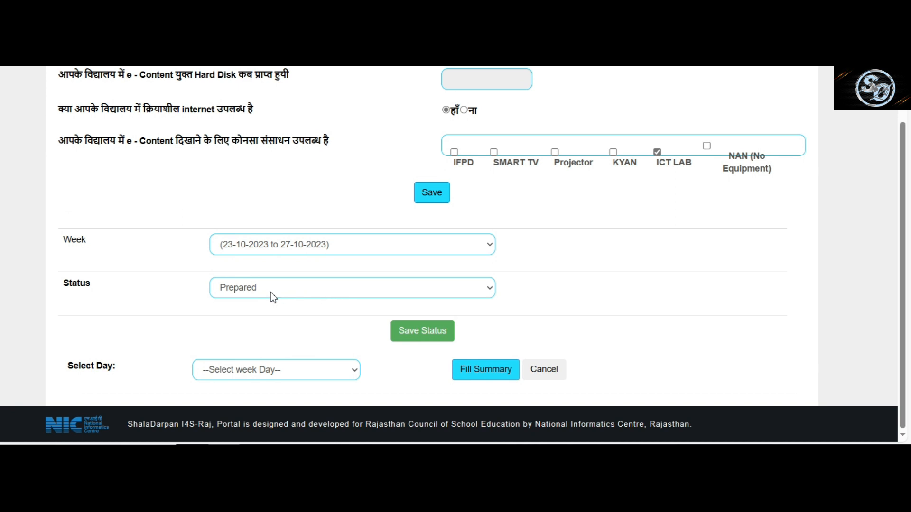
click(272, 289)
click(273, 289)
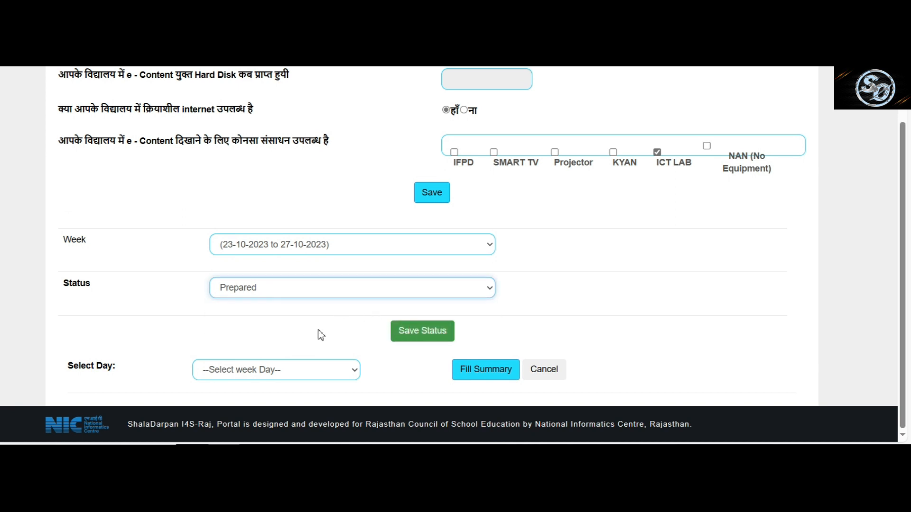
click(223, 374)
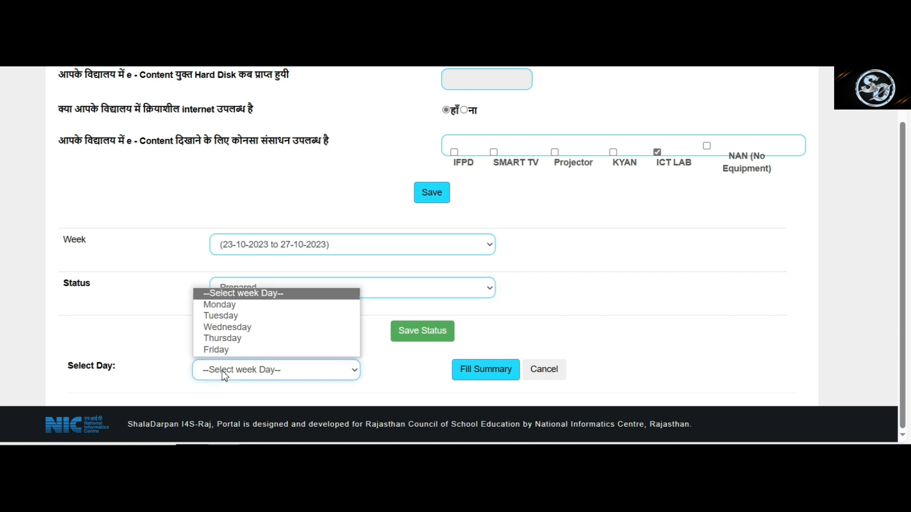
click(223, 306)
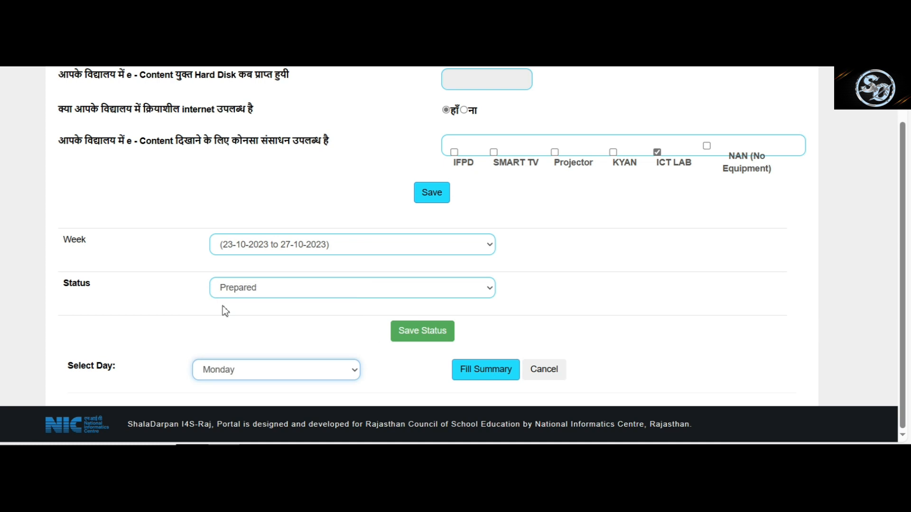
click(484, 370)
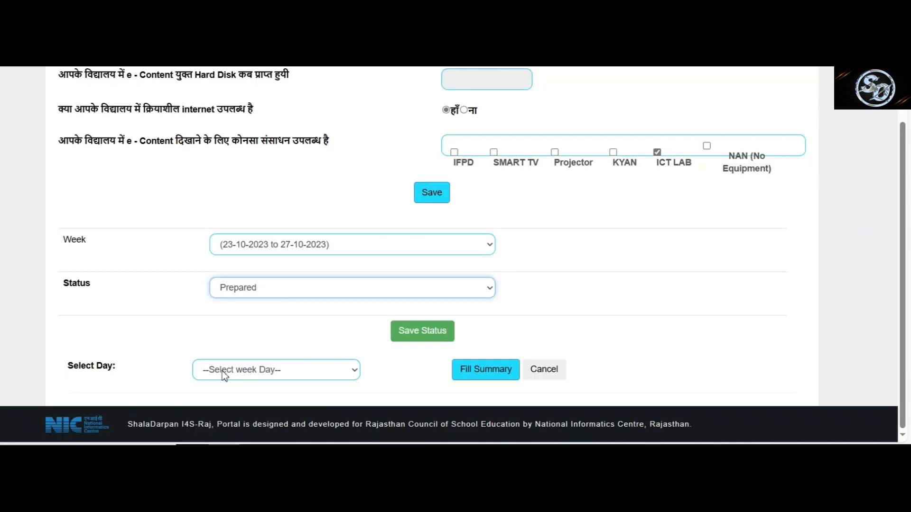
click(222, 371)
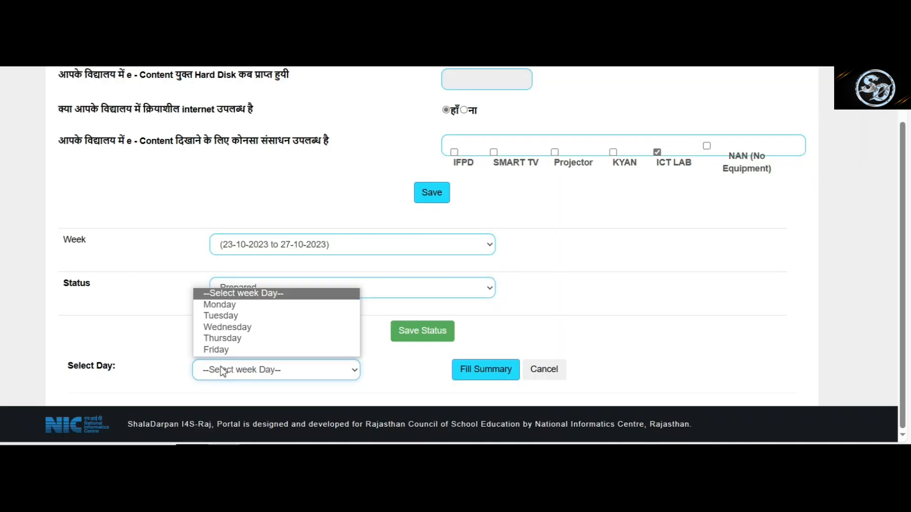
click(224, 306)
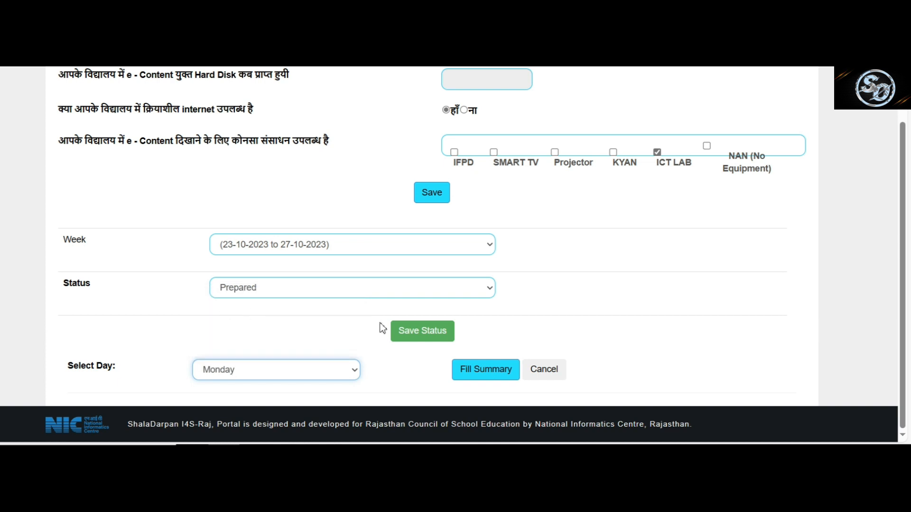
click(483, 374)
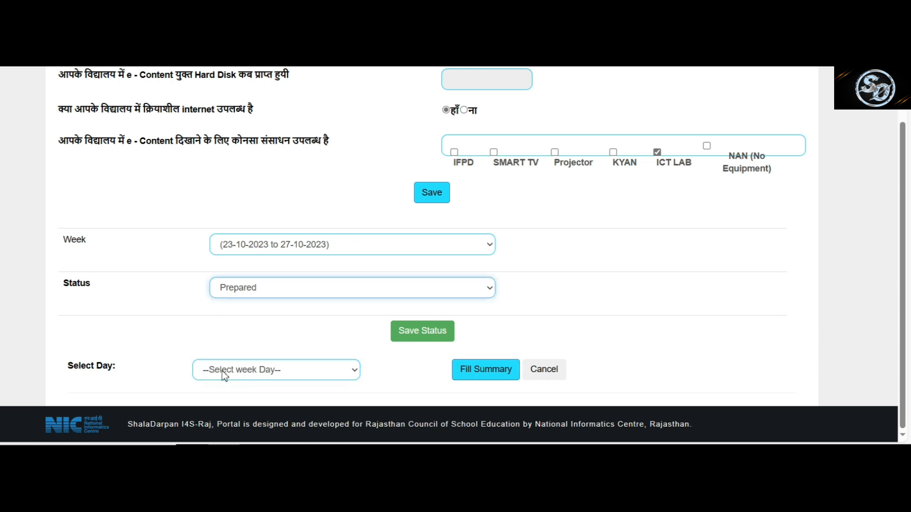
Choose Monday as the week day and open its period summary for filling in.
click(224, 376)
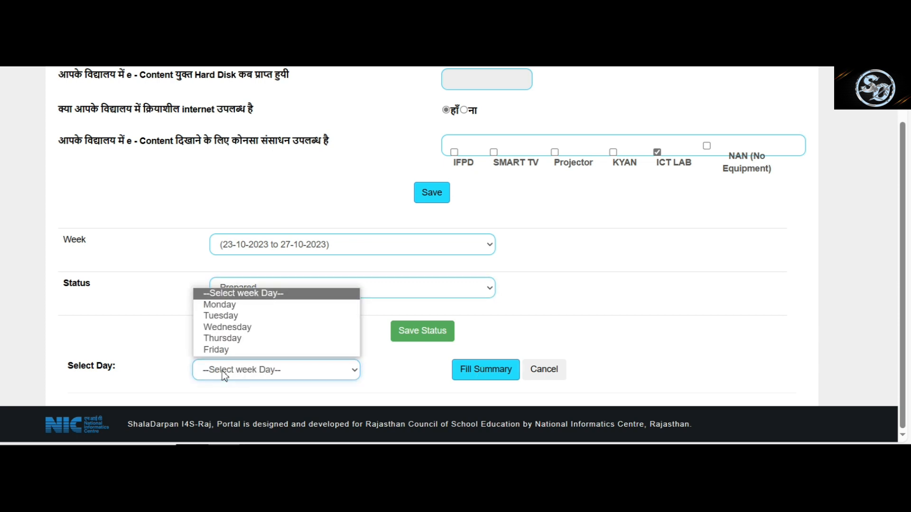
click(224, 306)
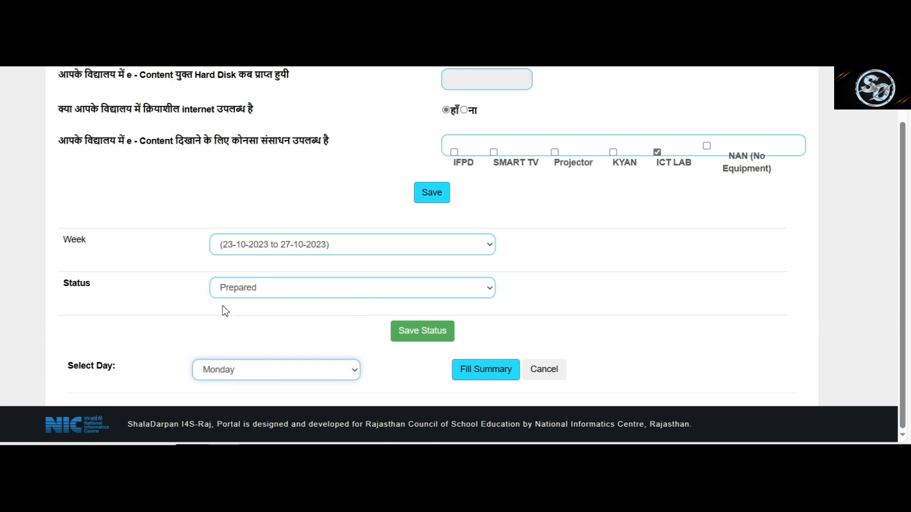
click(484, 374)
Examine the class, section, subject and chapter fields across Monday's eight periods.
scroll(520, 303, down, 4)
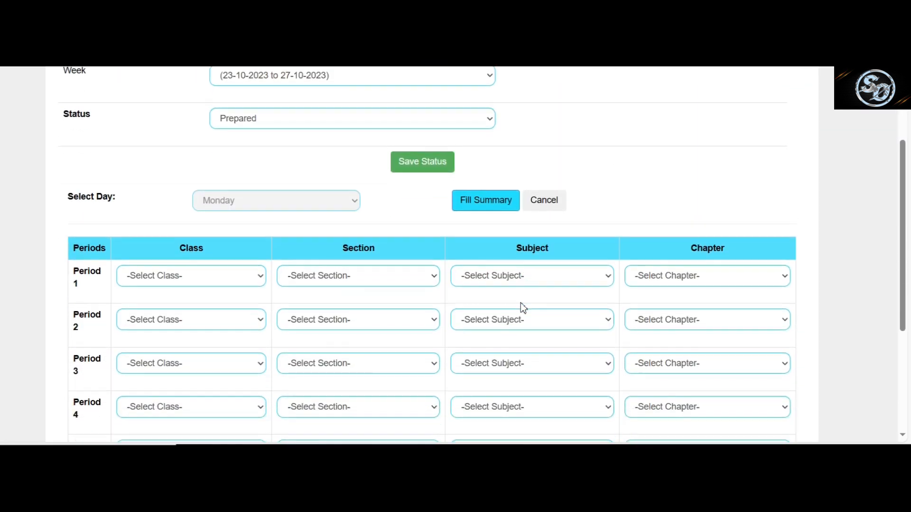
scroll(521, 304, down, 5)
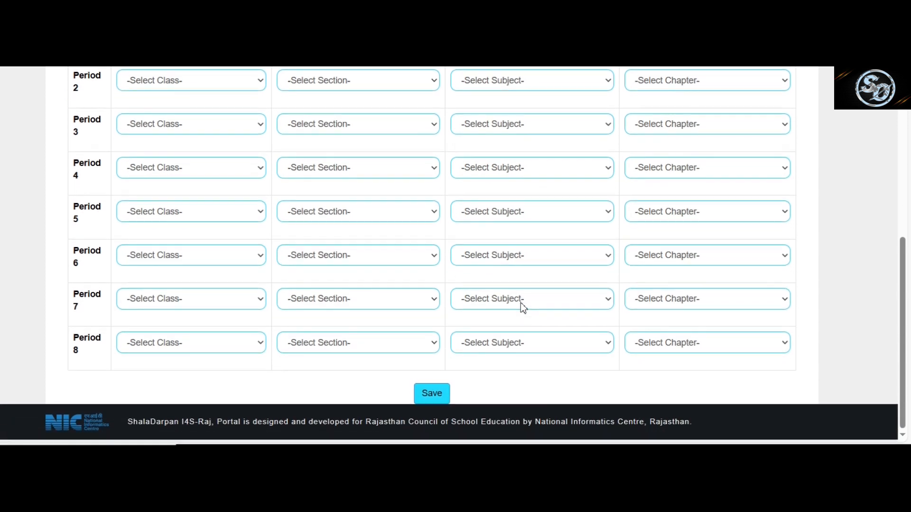
scroll(521, 304, up, 2)
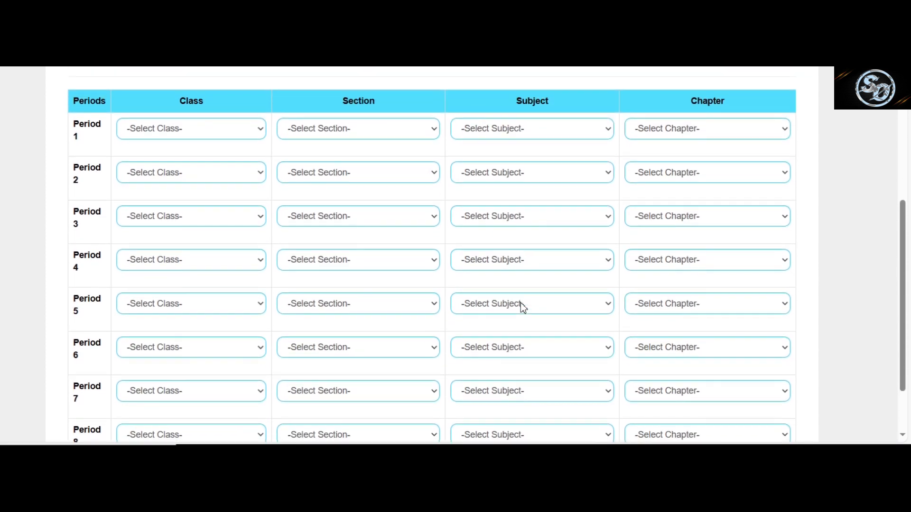
scroll(520, 304, down, 2)
scroll(521, 303, up, 1)
scroll(520, 307, up, 2)
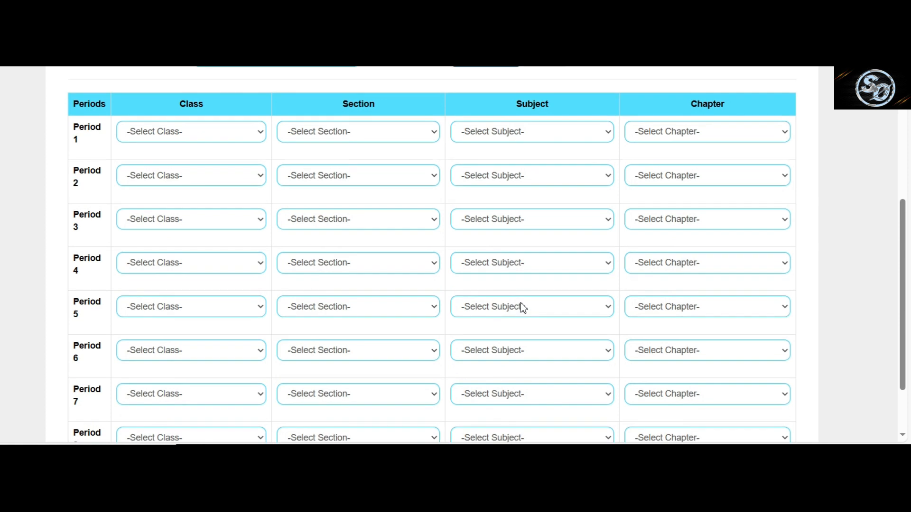
scroll(521, 307, down, 1)
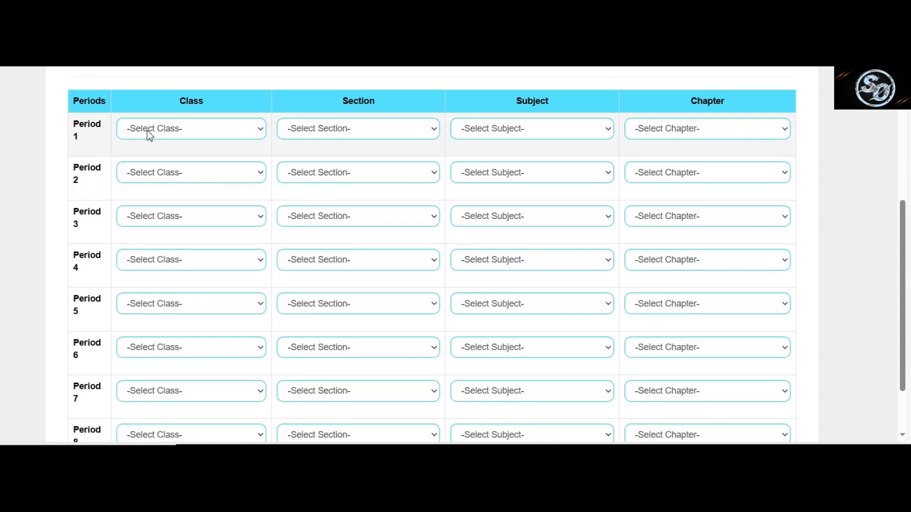
scroll(152, 135, up, 2)
scroll(150, 134, down, 1)
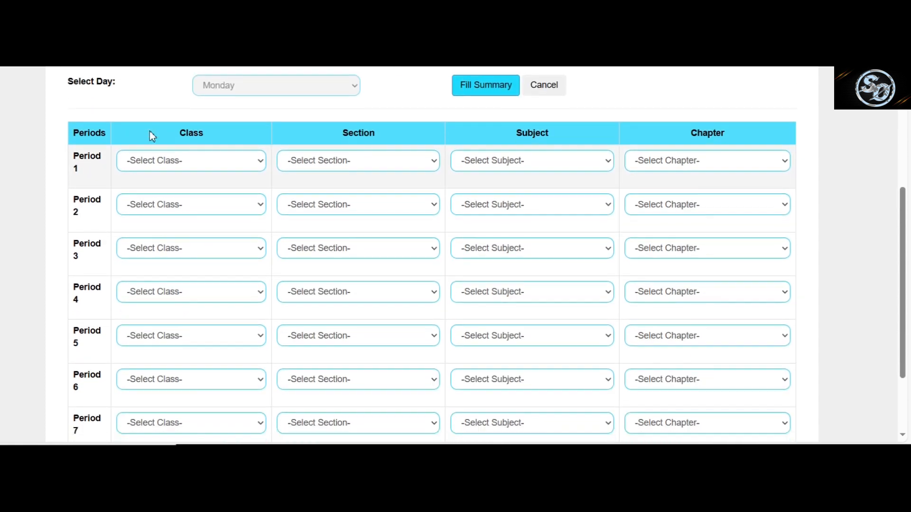
scroll(151, 135, up, 1)
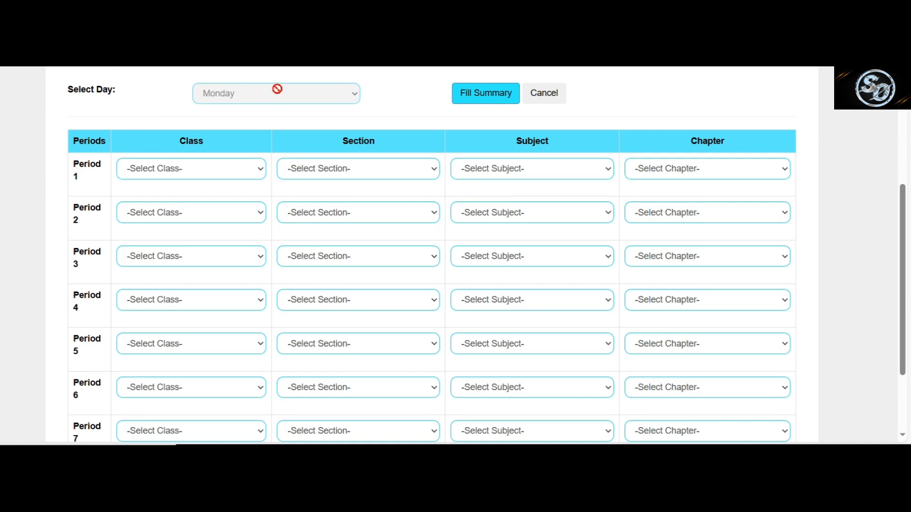
Fill in Period 1 with class 9, section A, subject गणित and chapter दो चरों वाले रेखिक समीकरण.
click(170, 174)
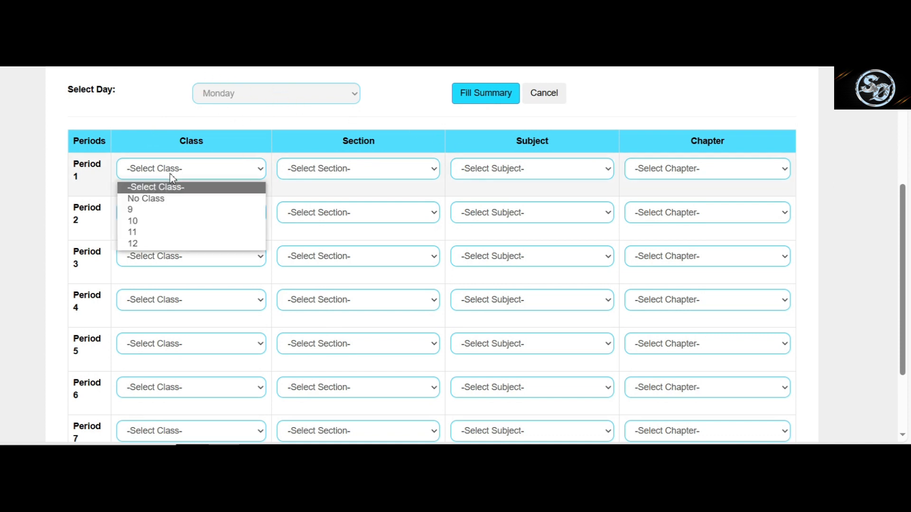
click(143, 209)
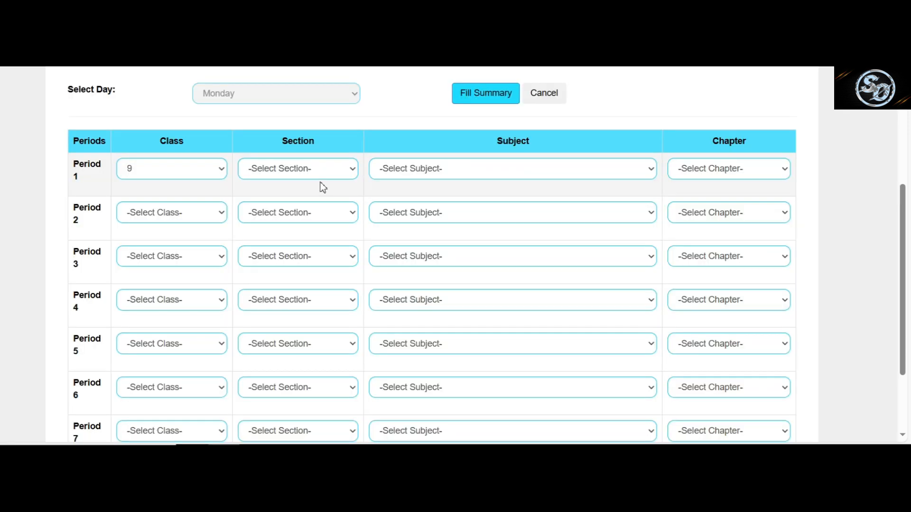
click(304, 171)
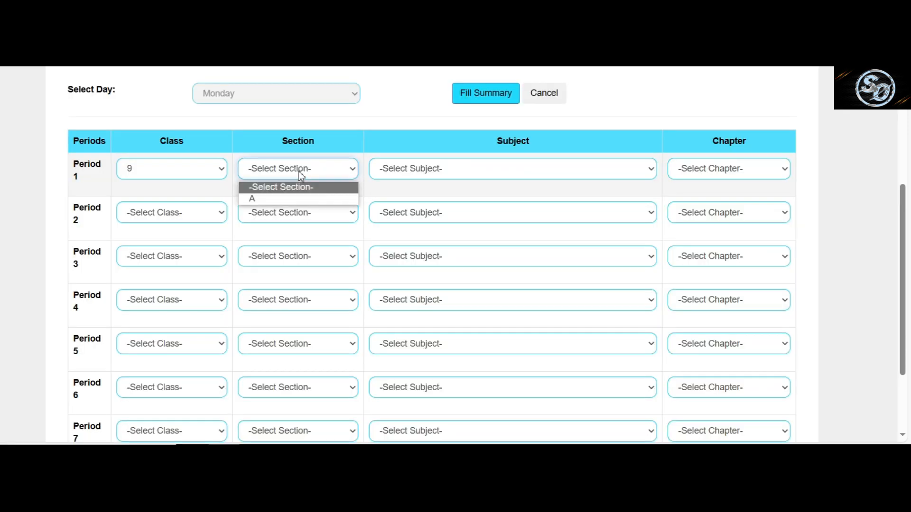
click(282, 199)
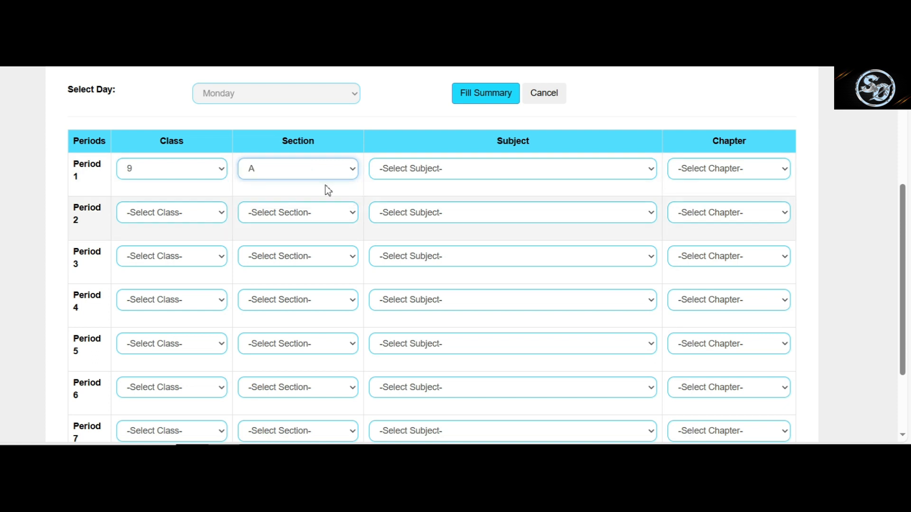
click(433, 172)
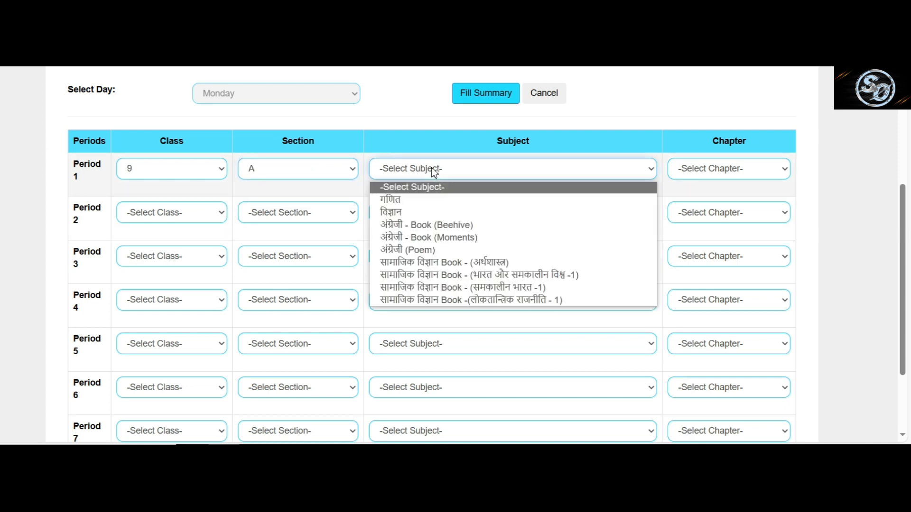
click(414, 200)
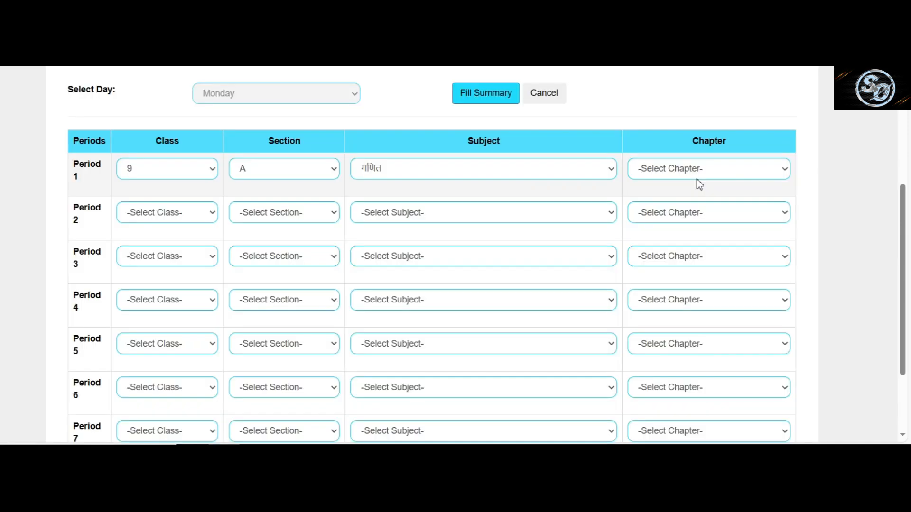
click(679, 174)
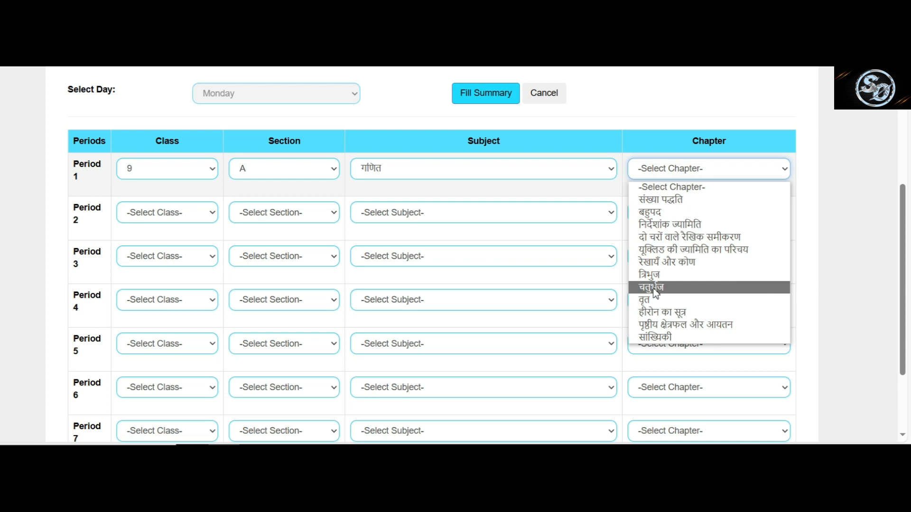
click(669, 237)
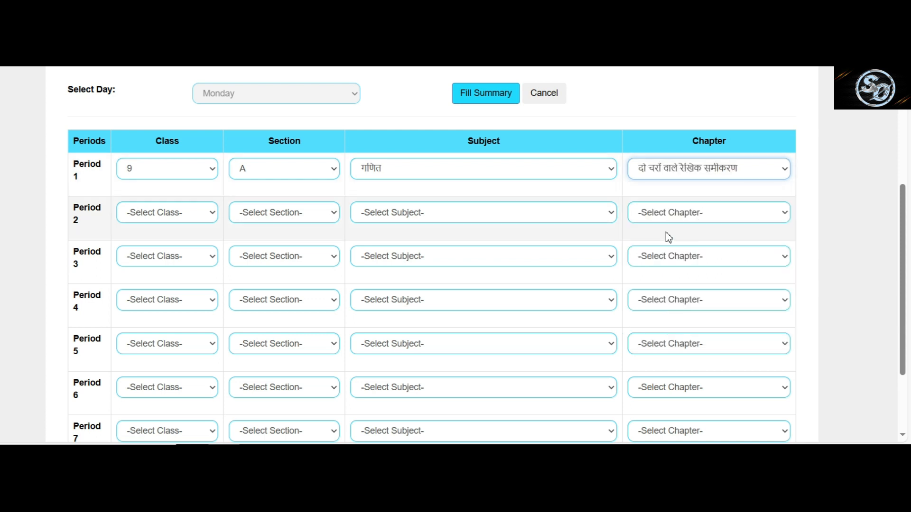
Fill in Period 2 with class 9, section A, subject विज्ञान and chapter गति.
click(152, 214)
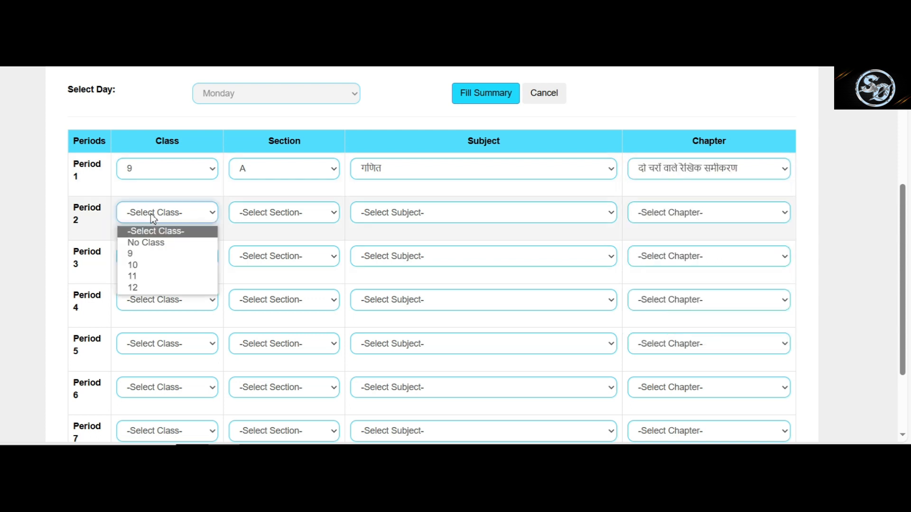
click(150, 255)
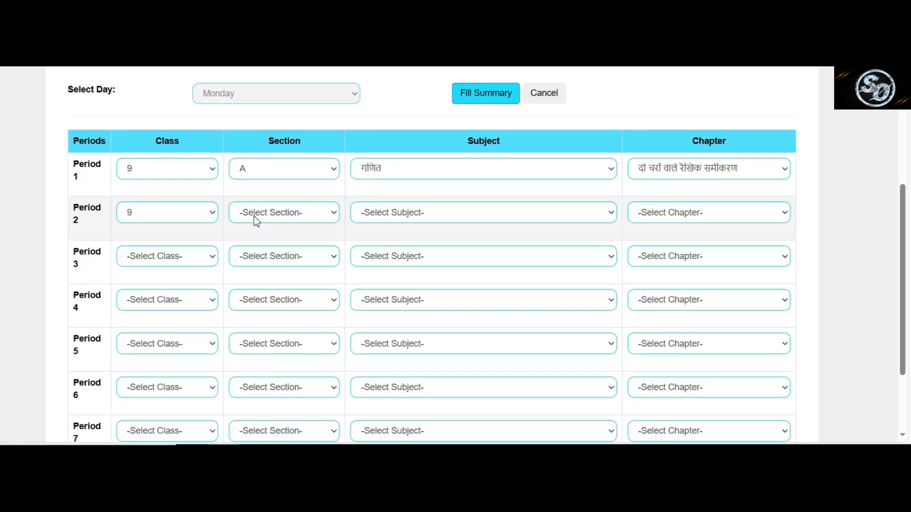
click(403, 212)
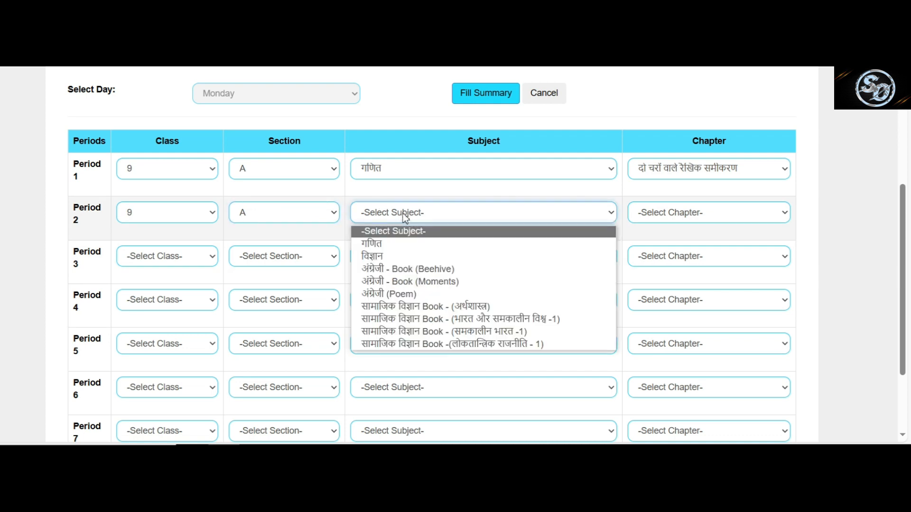
click(379, 260)
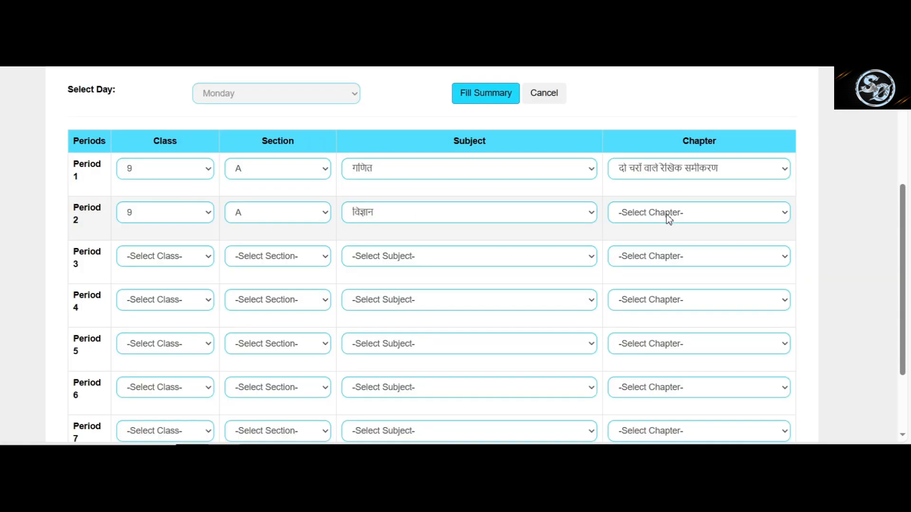
click(666, 214)
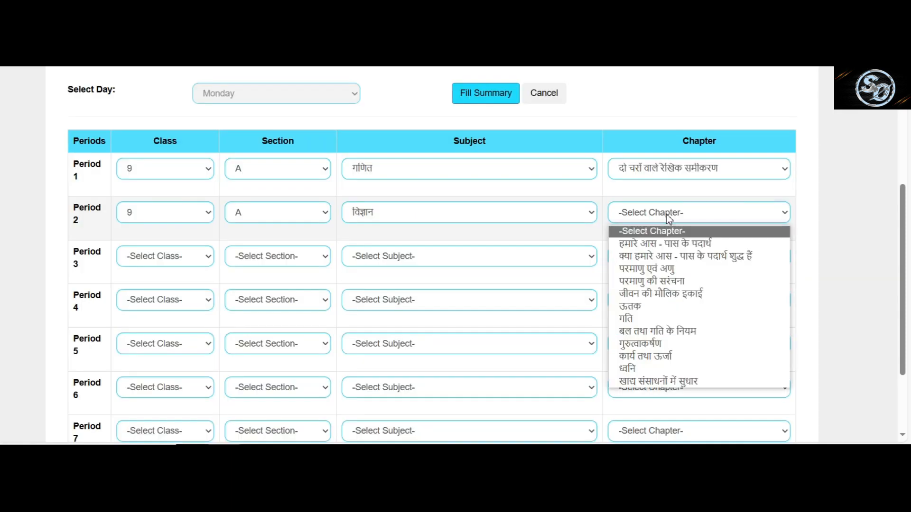
click(638, 322)
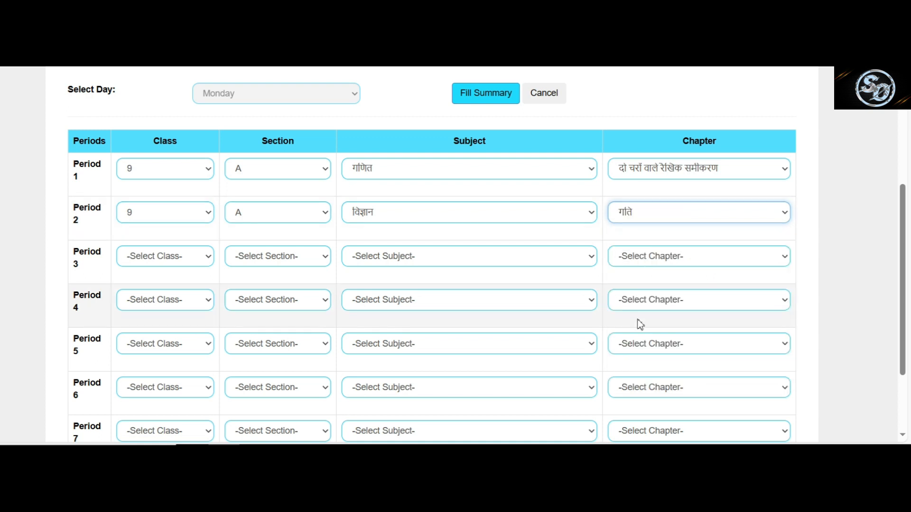
Fill in Period 3 with class 10, section A, subject विज्ञान and chapter धातु एवं अधातु.
click(131, 257)
click(136, 306)
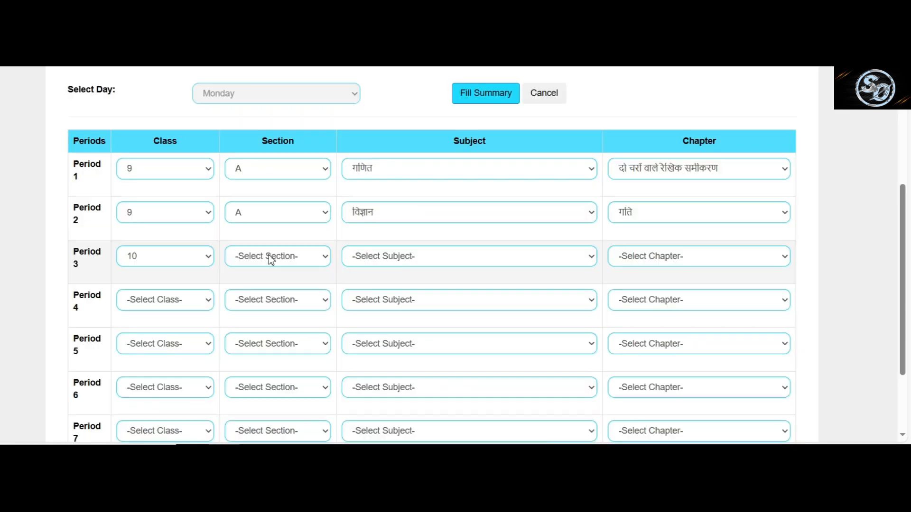
click(268, 255)
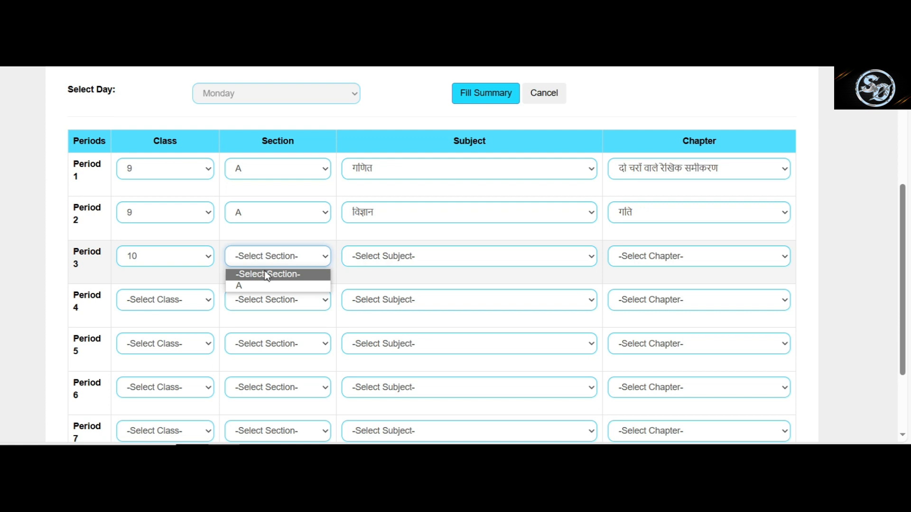
click(277, 286)
click(377, 258)
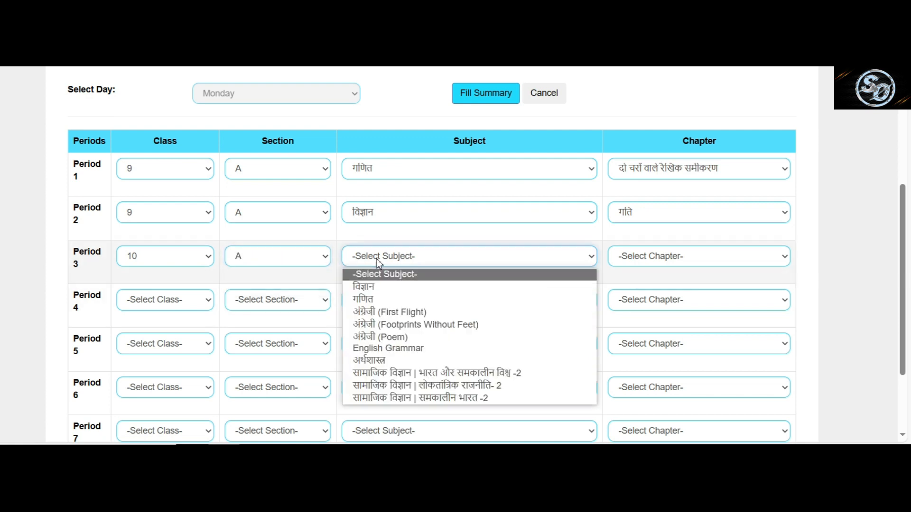
click(373, 286)
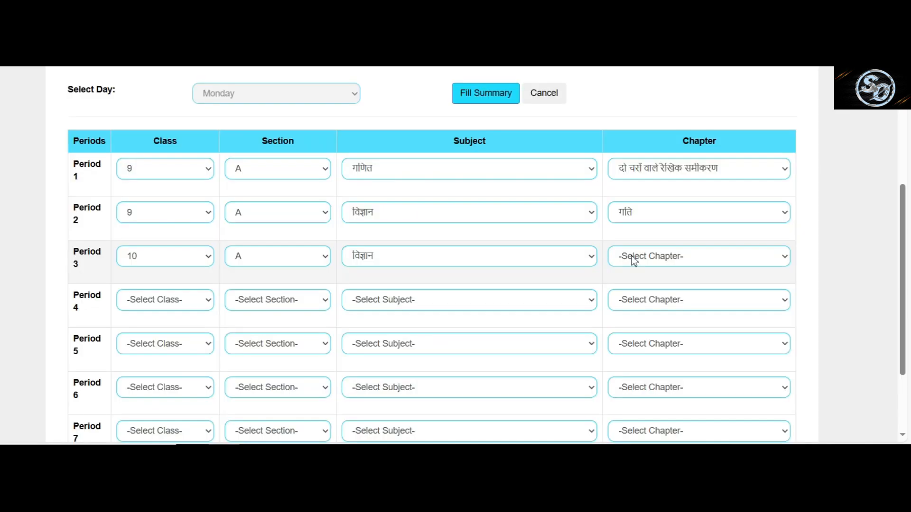
click(631, 257)
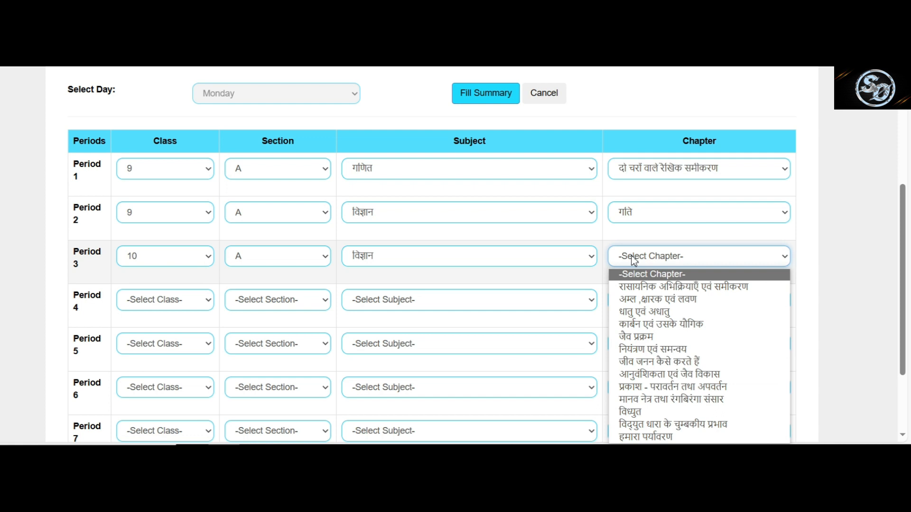
click(655, 317)
Fill in Period 4 with class 10, section A, subject गणित and chapter वृत्त.
scroll(496, 270, down, 2)
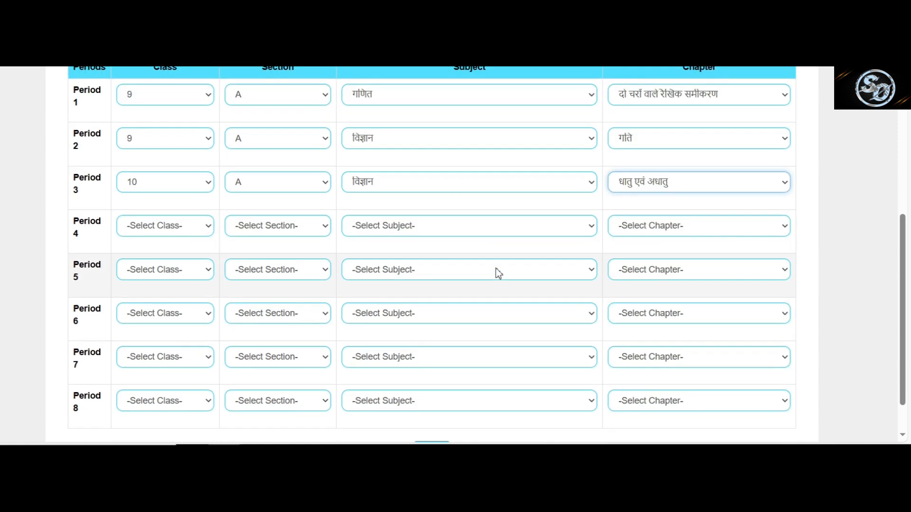
click(167, 226)
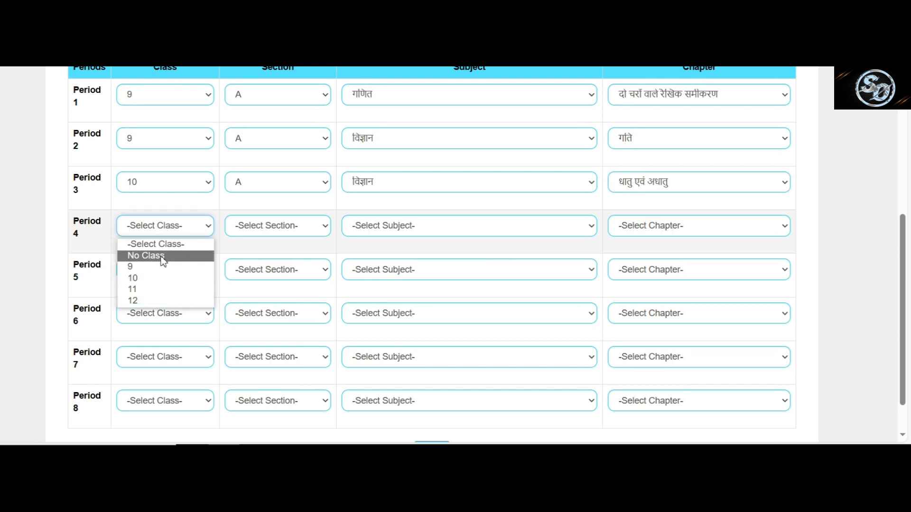
click(142, 278)
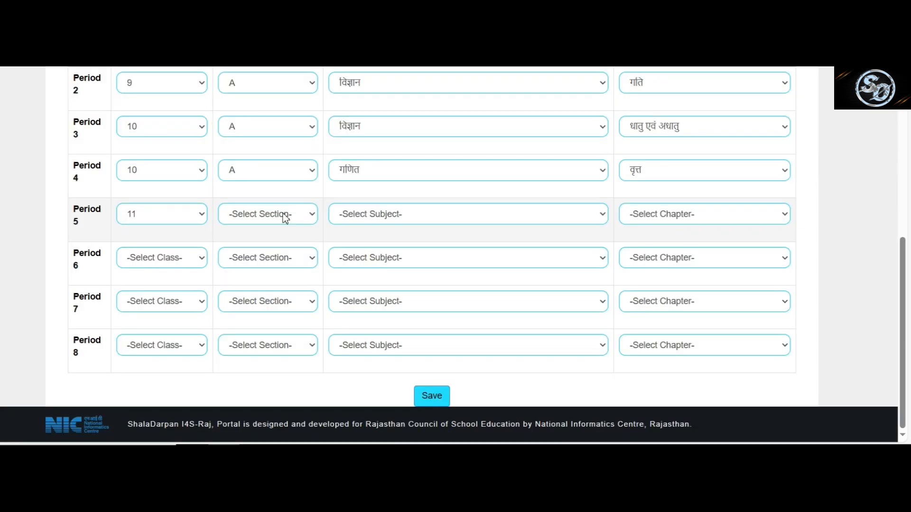
Fill in Period 5 with class 11, section A, subject विश्व इतिहास के कुछ विषय and chapter लेखन कला और शहरी जीवन.
click(284, 218)
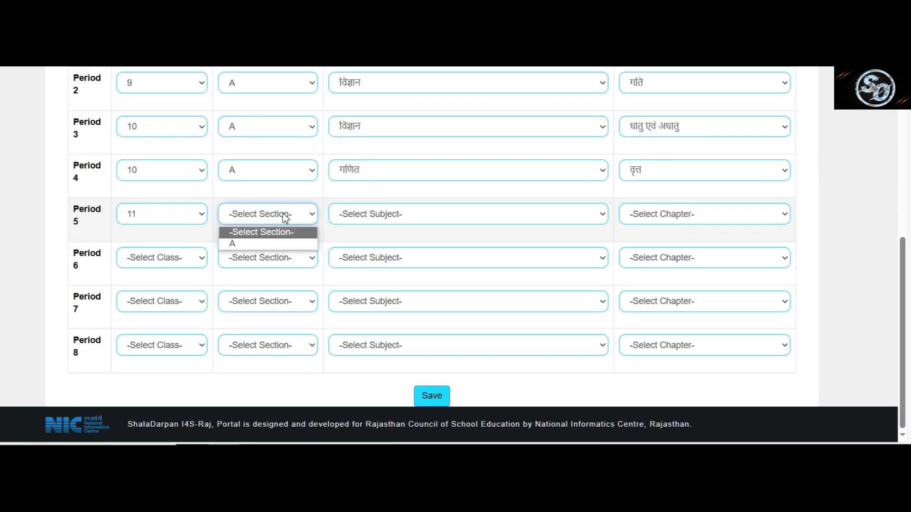
click(286, 243)
click(352, 220)
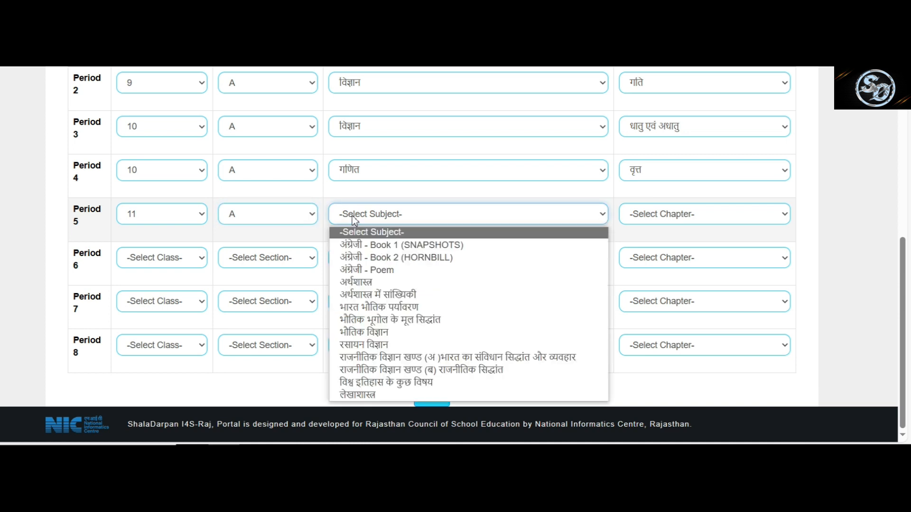
click(386, 382)
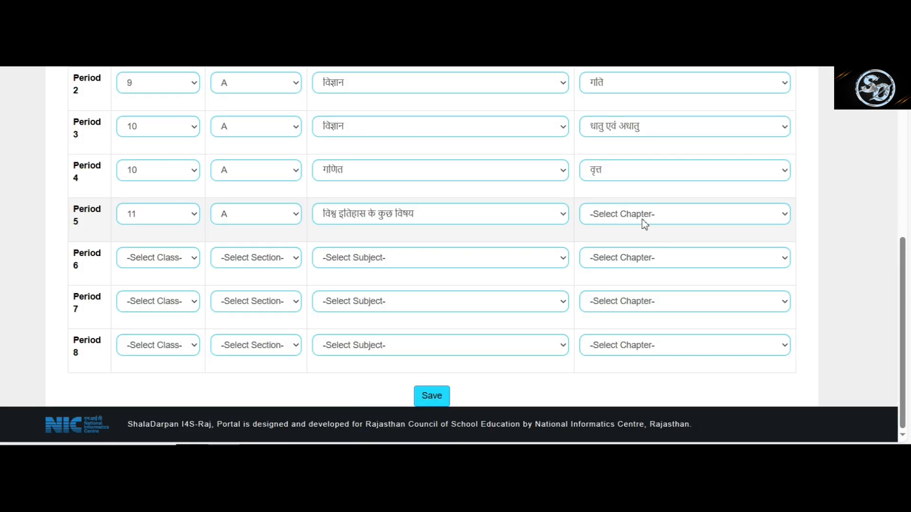
click(638, 219)
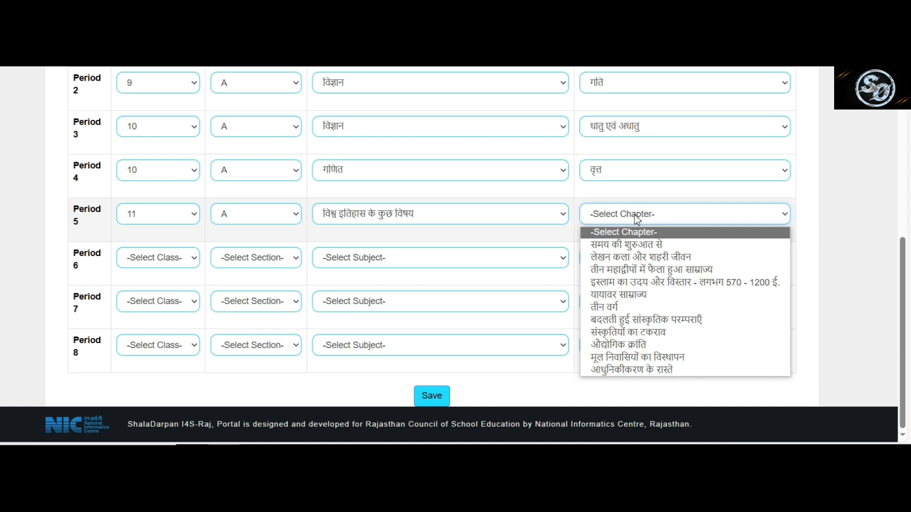
click(646, 258)
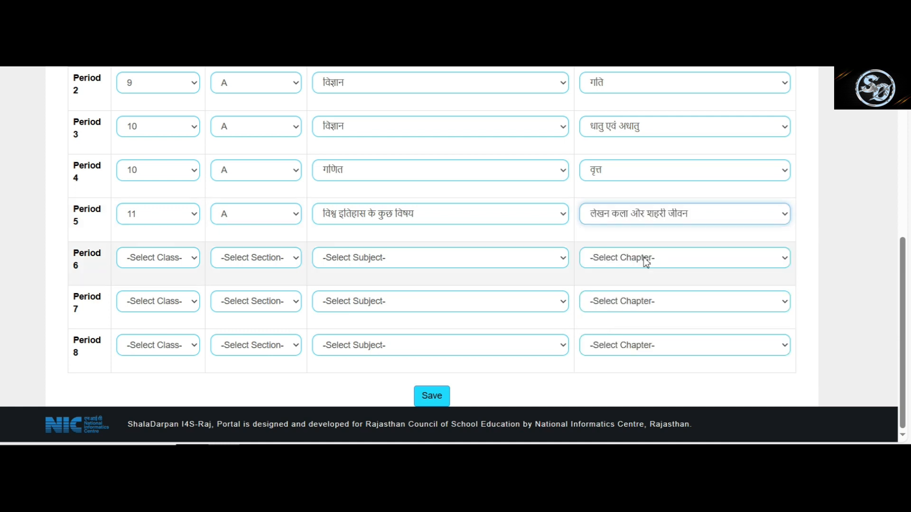
Fill in Period 6 with class 12, section A, subject इतिहास भाग - 3 and chapter औपनिवेशिक शहर.
click(145, 265)
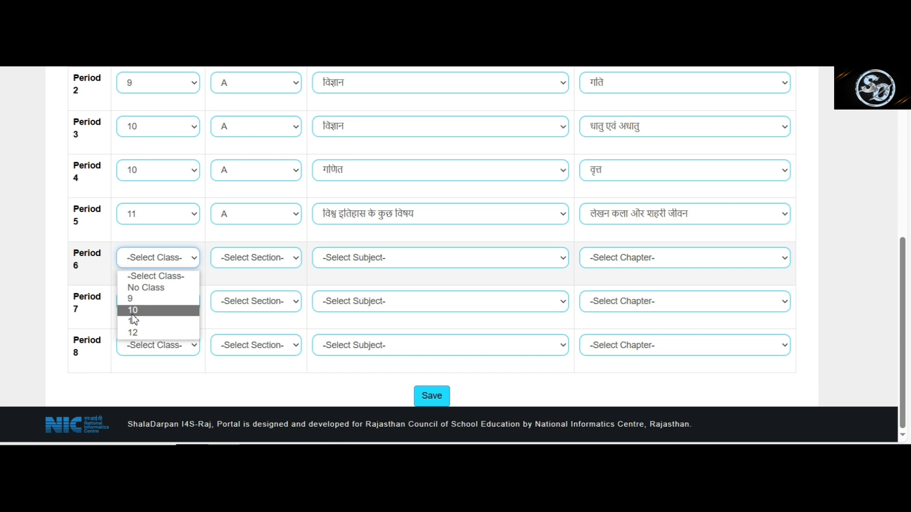
click(138, 333)
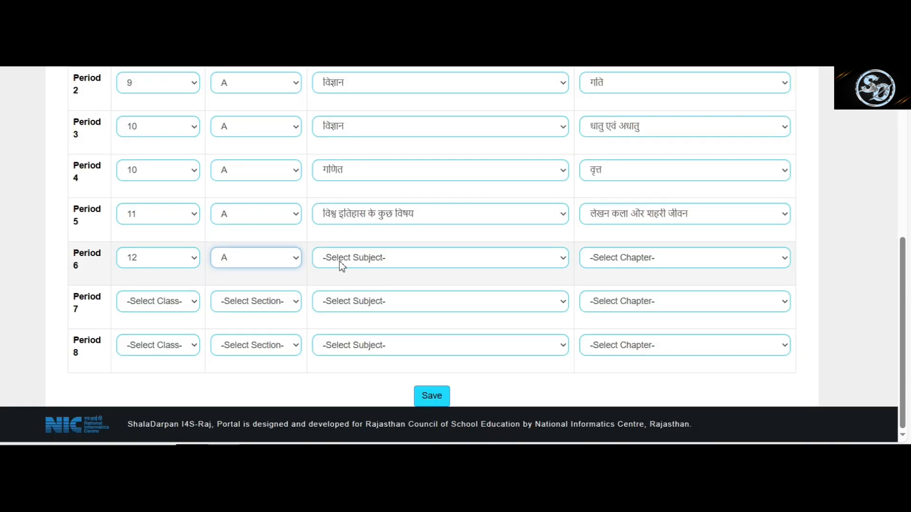
click(342, 265)
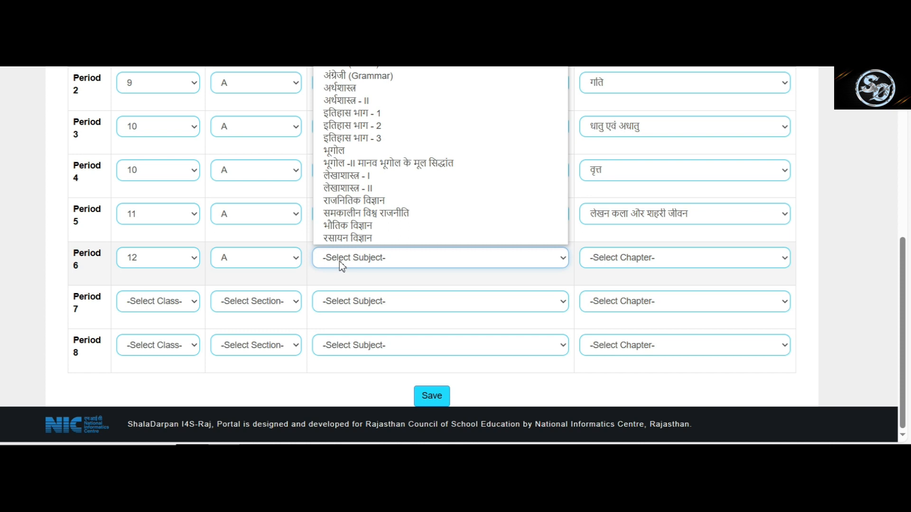
scroll(341, 265, up, 1)
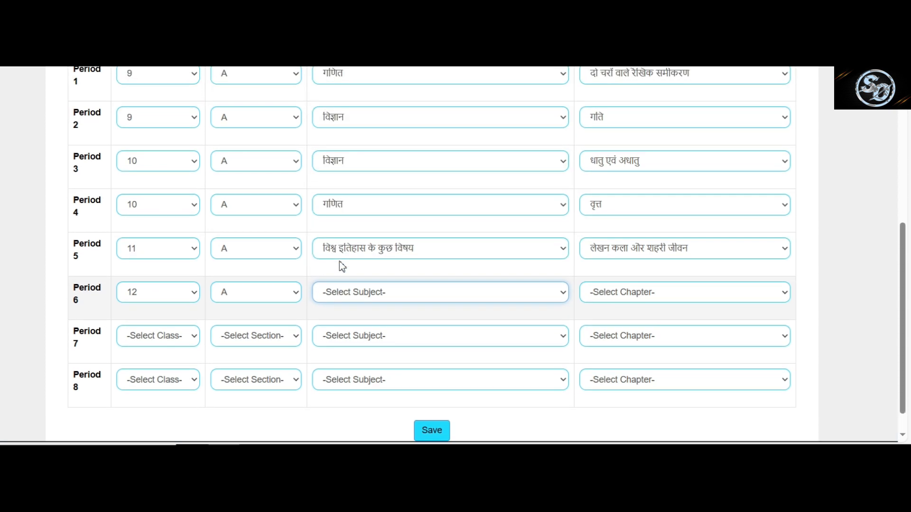
click(341, 290)
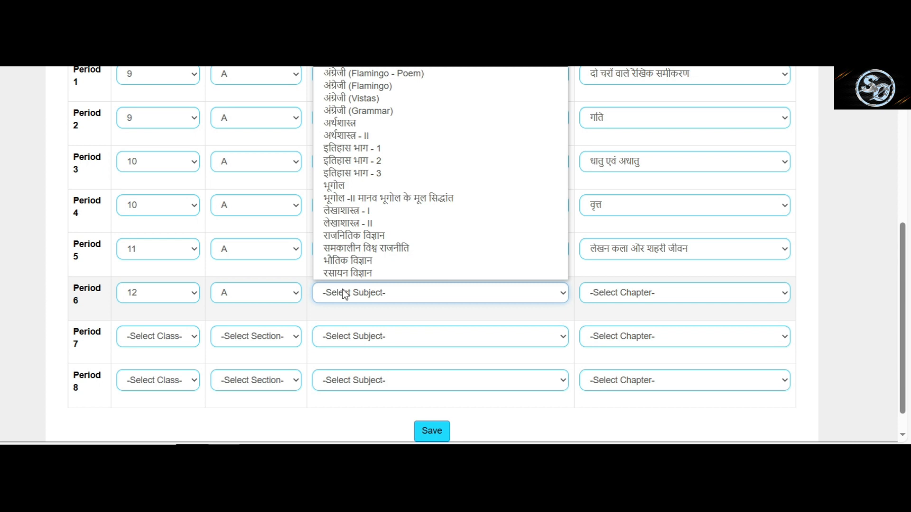
click(355, 173)
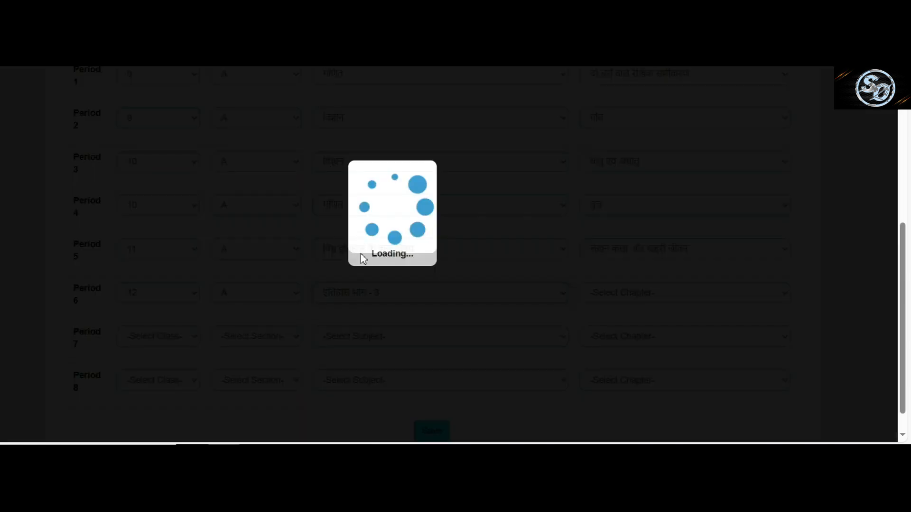
scroll(453, 255, down, 1)
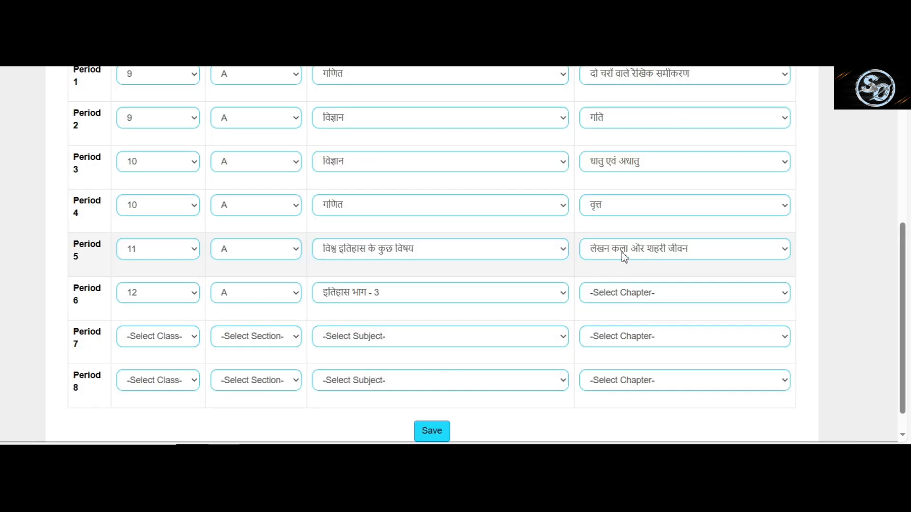
click(612, 293)
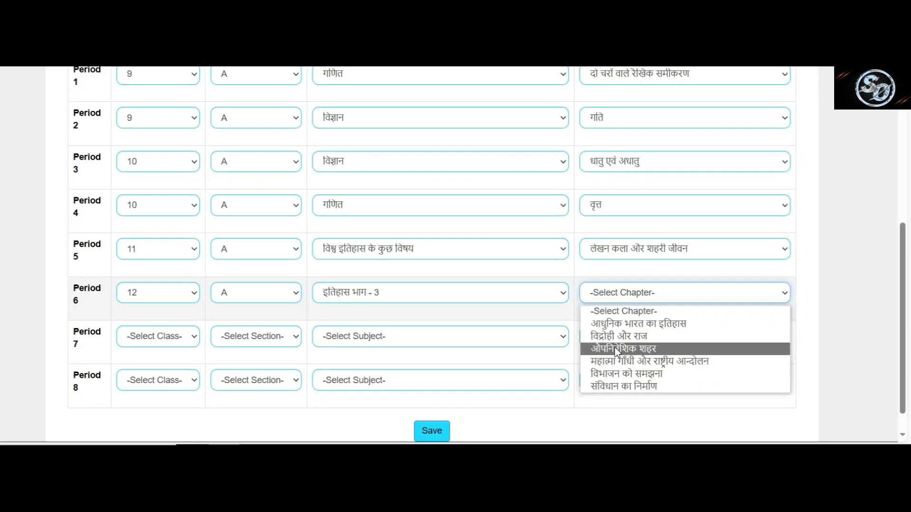
click(616, 350)
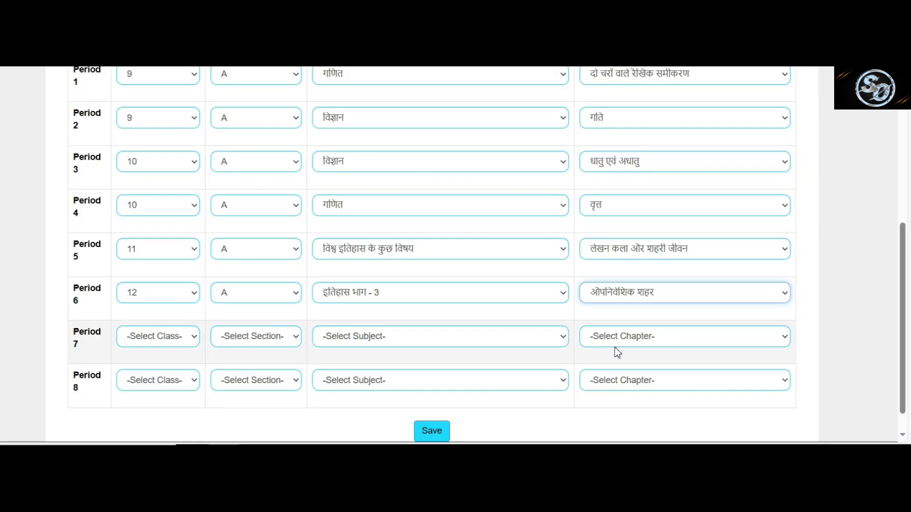
Set Period 7 to No Class, No Section, No Subject and No Chapter.
scroll(458, 326, down, 1)
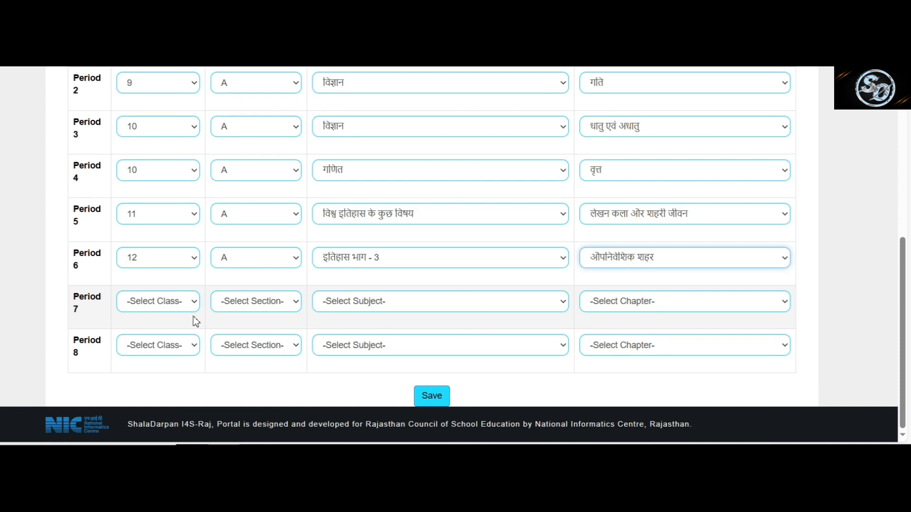
click(157, 302)
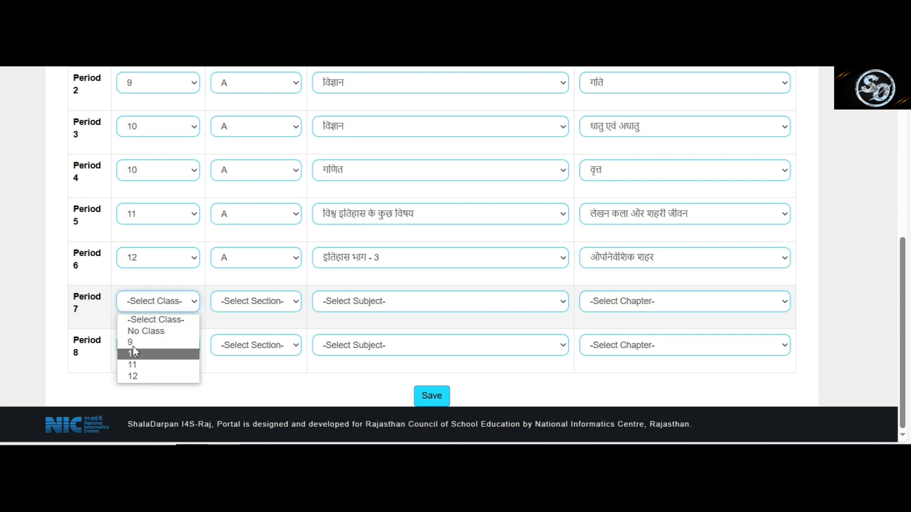
click(135, 331)
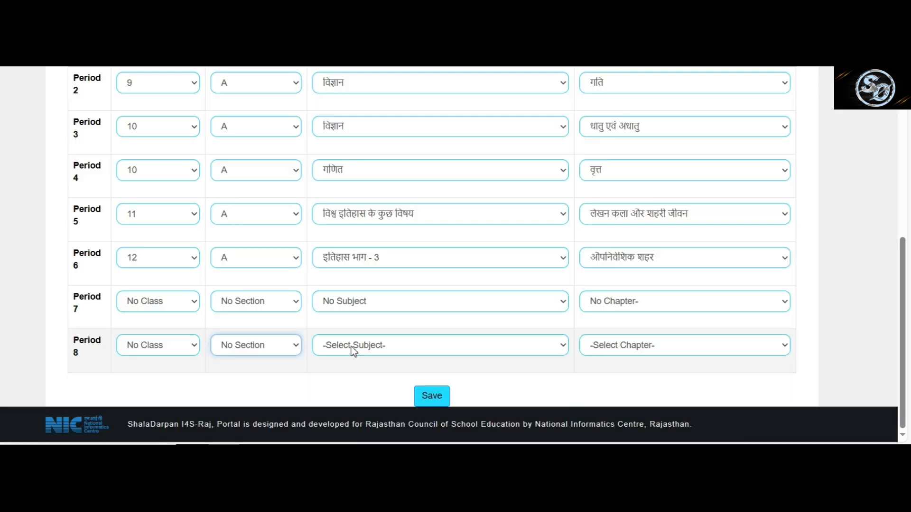
Set Period 8 to No Class, No Section, No Subject and No Chapter, and save Monday's period summary.
click(352, 346)
click(363, 376)
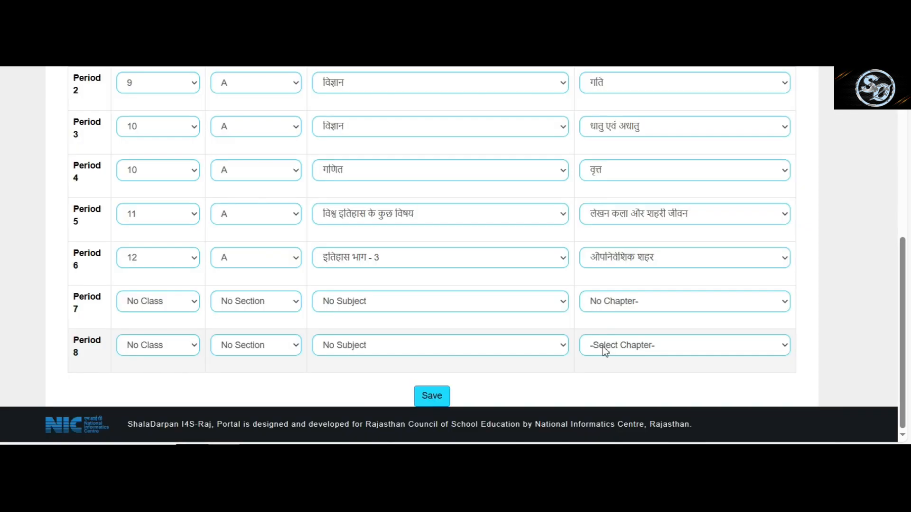
click(602, 347)
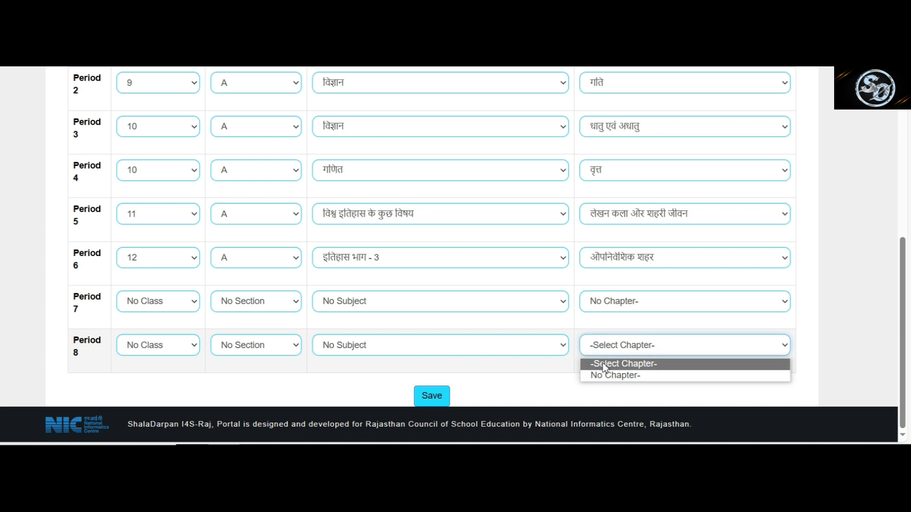
click(608, 376)
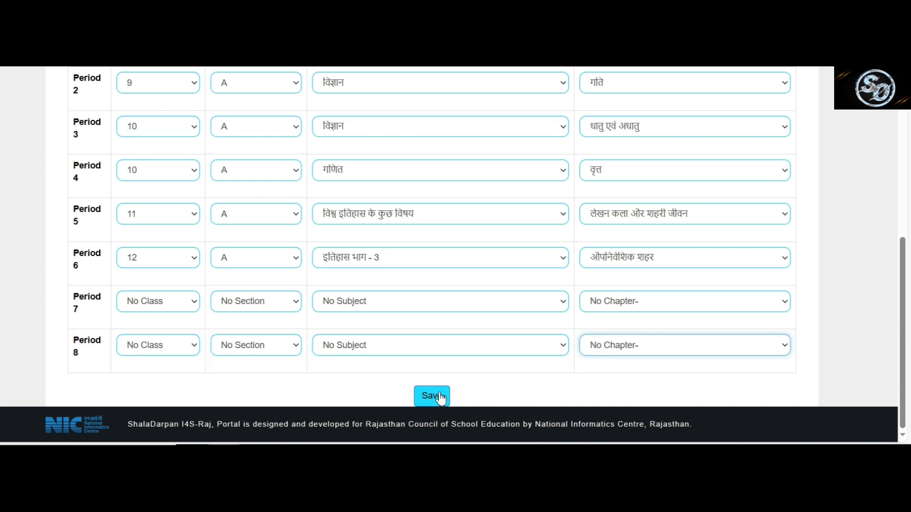
click(425, 398)
click(436, 399)
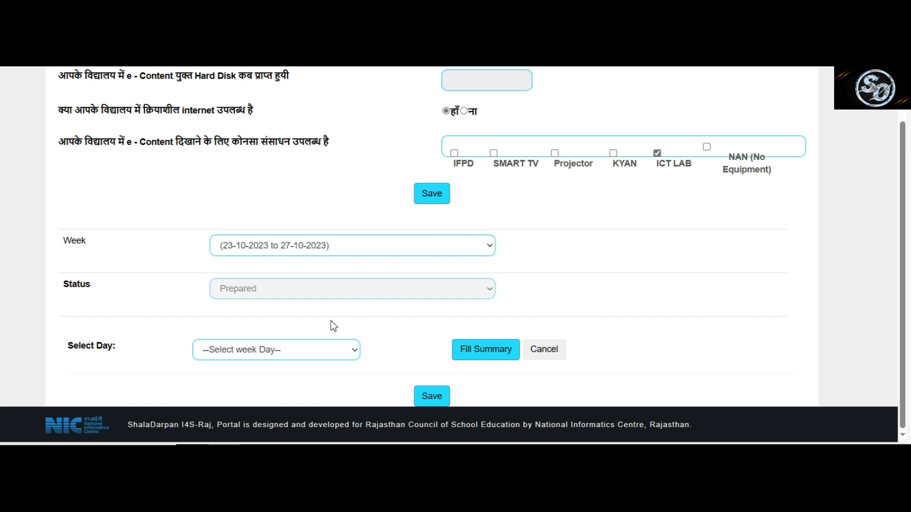
Choose Wednesday as the week day and open its period summary for filling in.
click(261, 351)
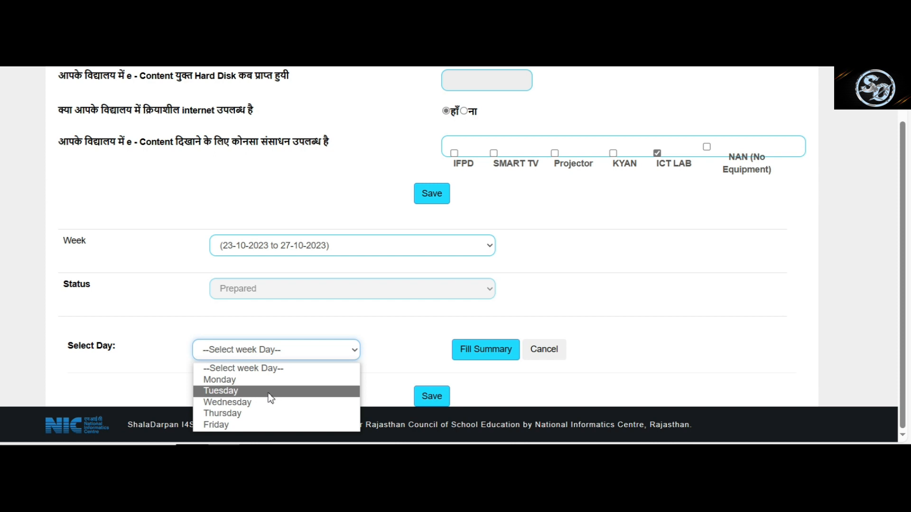
click(250, 404)
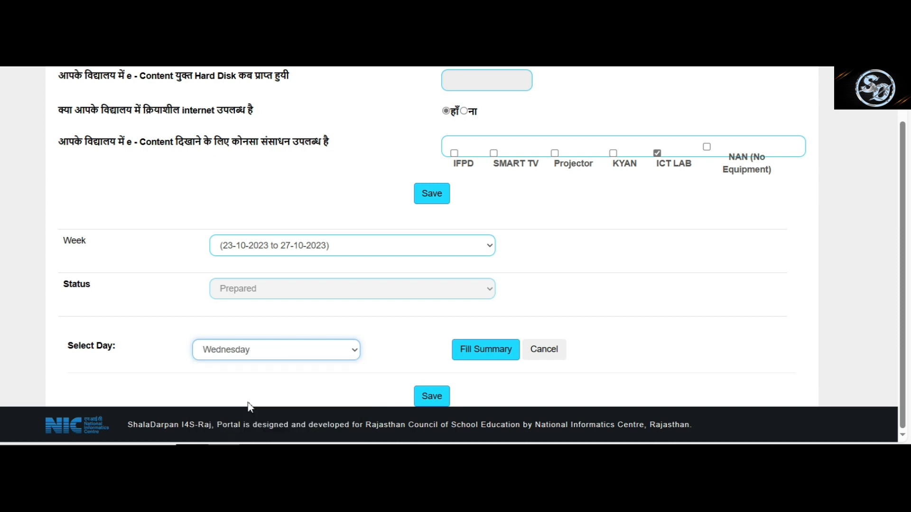
click(478, 349)
click(470, 371)
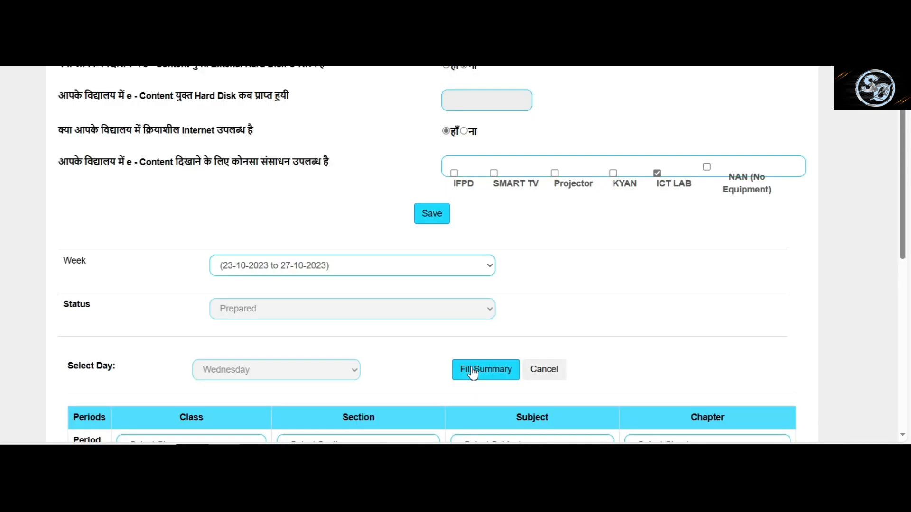
Fill in Wednesday's Period 1 with class 9, section A, subject गणित and chapter दो चरों वाले रैखिक समीकरण.
scroll(472, 373, down, 5)
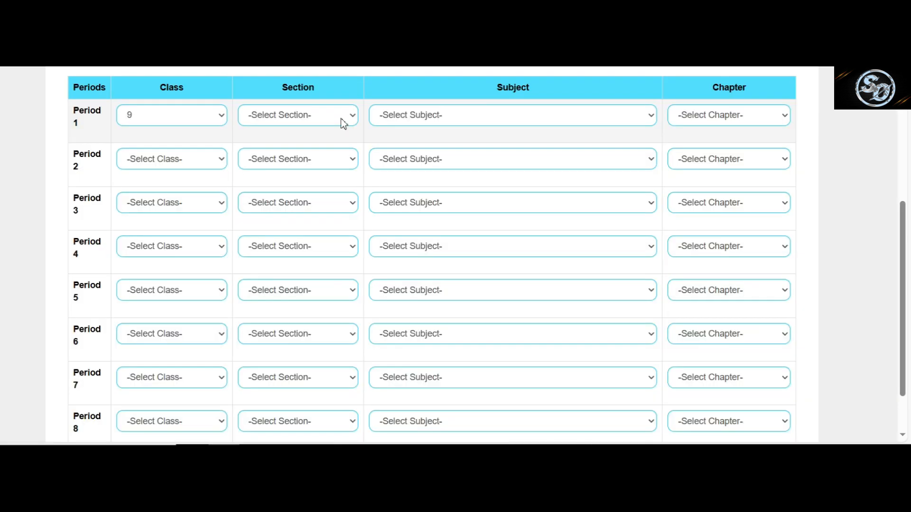
click(343, 116)
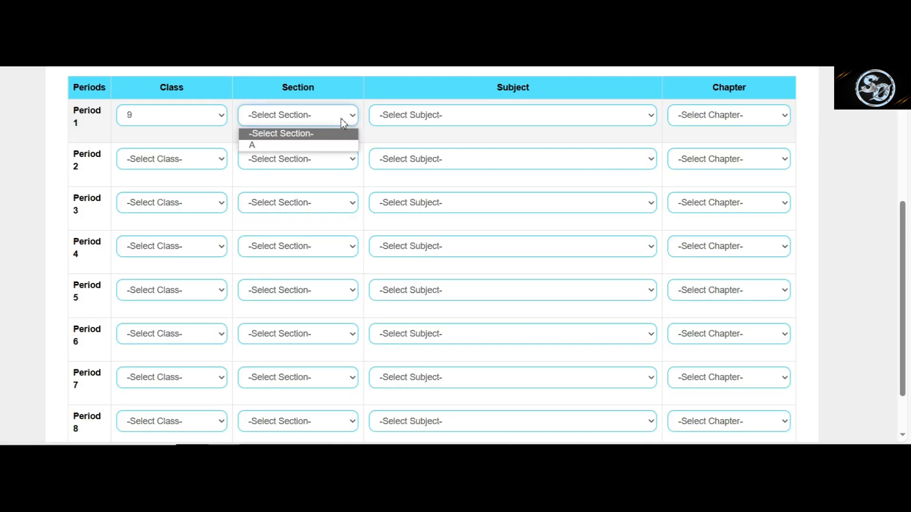
click(262, 146)
click(413, 114)
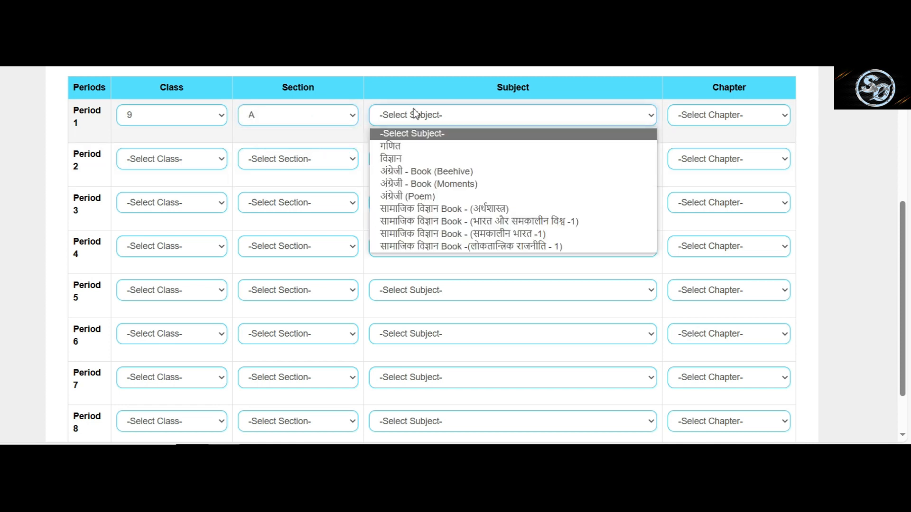
click(411, 146)
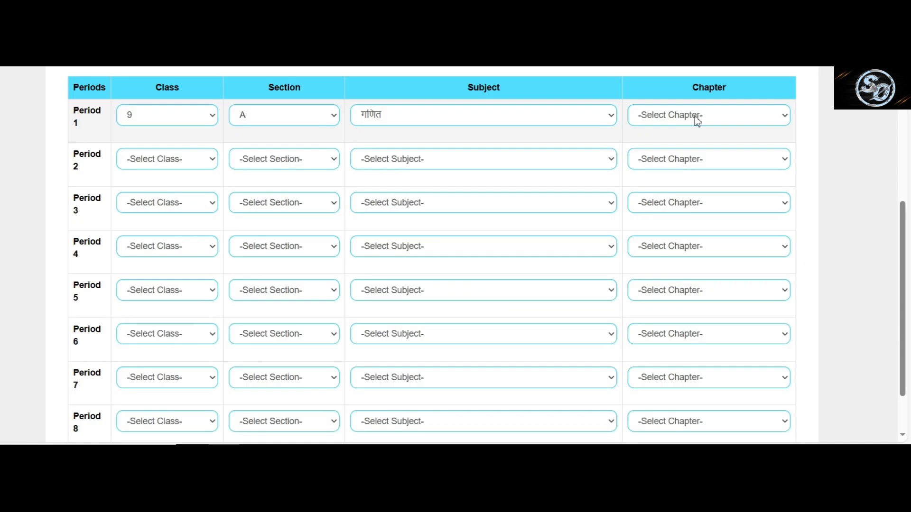
click(696, 121)
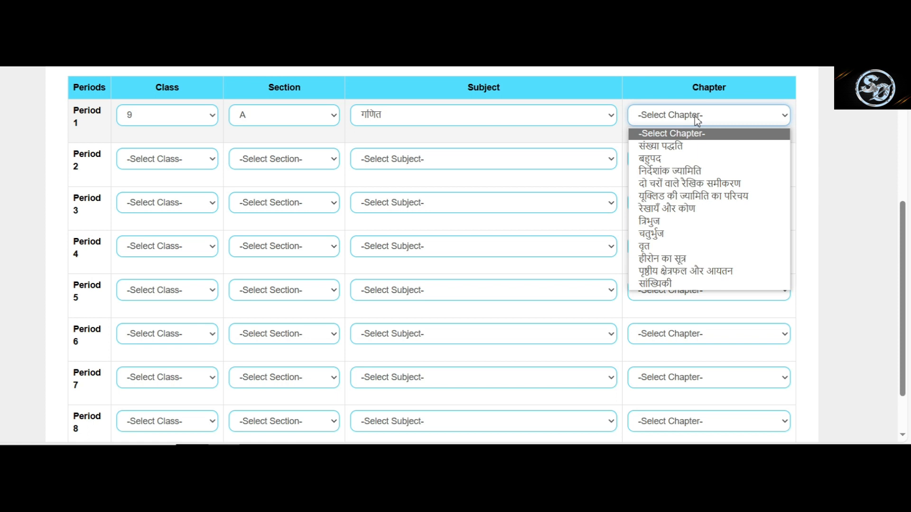
click(674, 185)
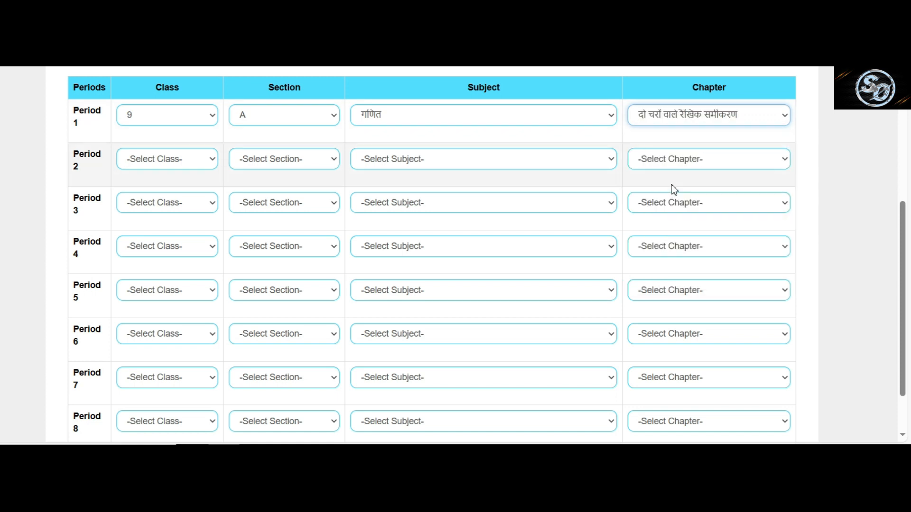
Fill in Wednesday's Period 2 with class 9, section A, subject विज्ञान and chapter गति.
click(153, 161)
click(165, 200)
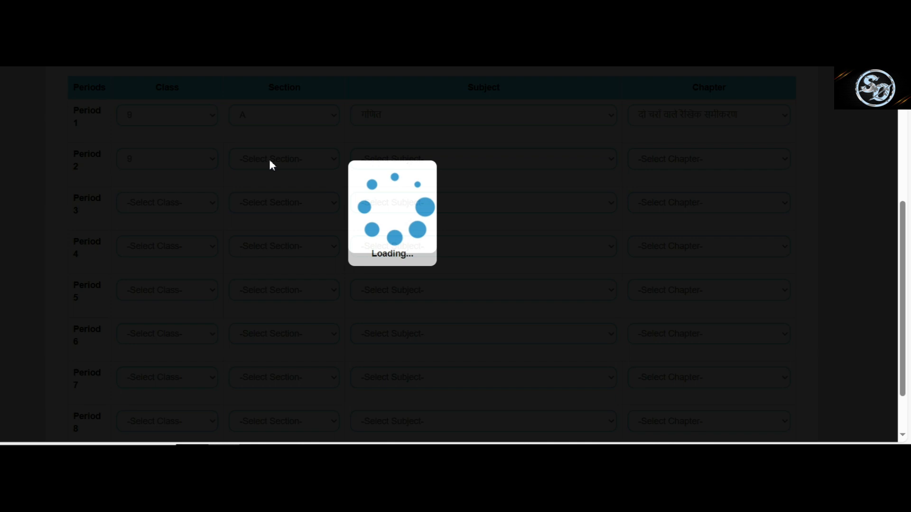
click(400, 159)
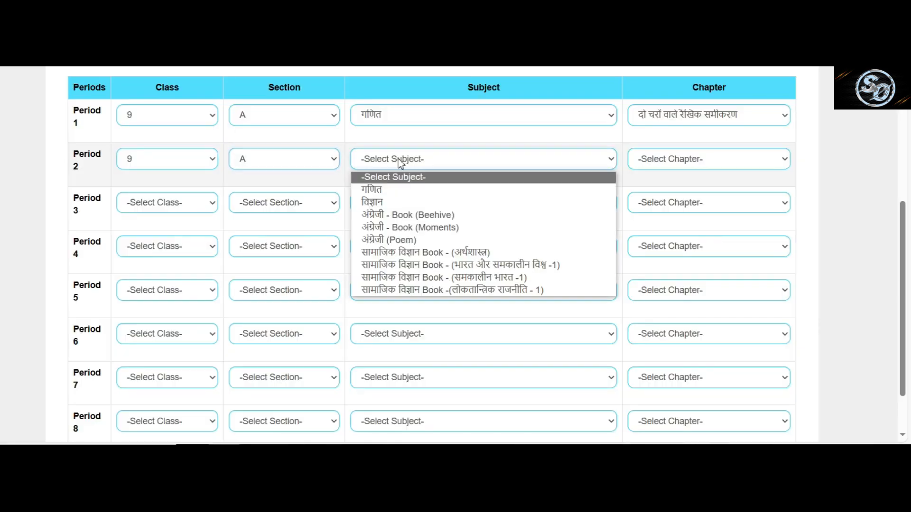
click(374, 203)
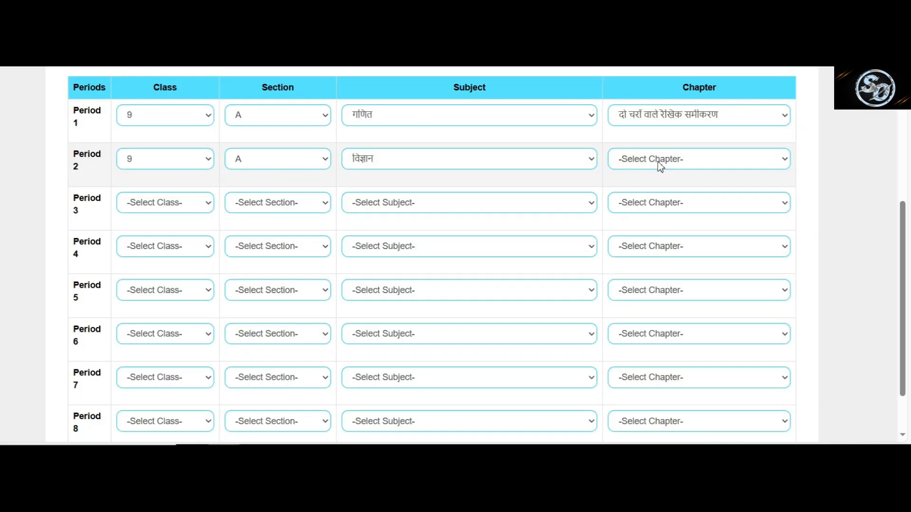
click(658, 162)
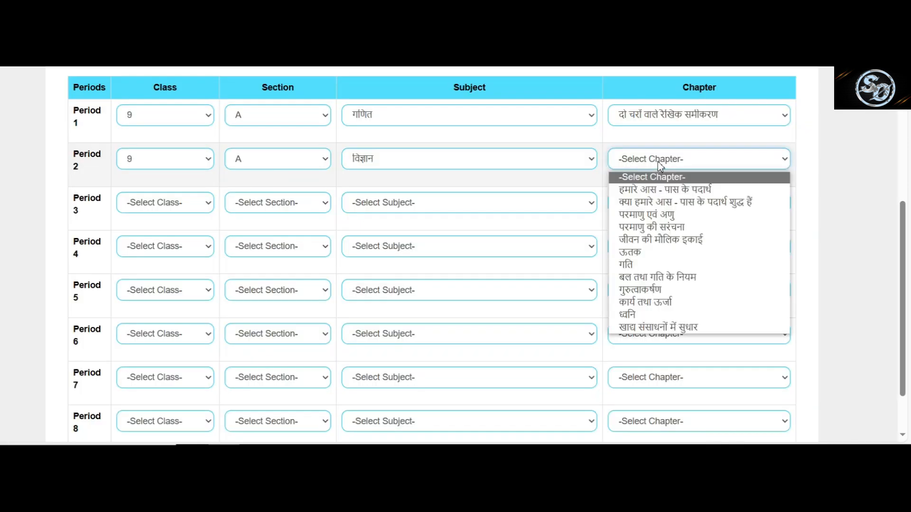
click(632, 264)
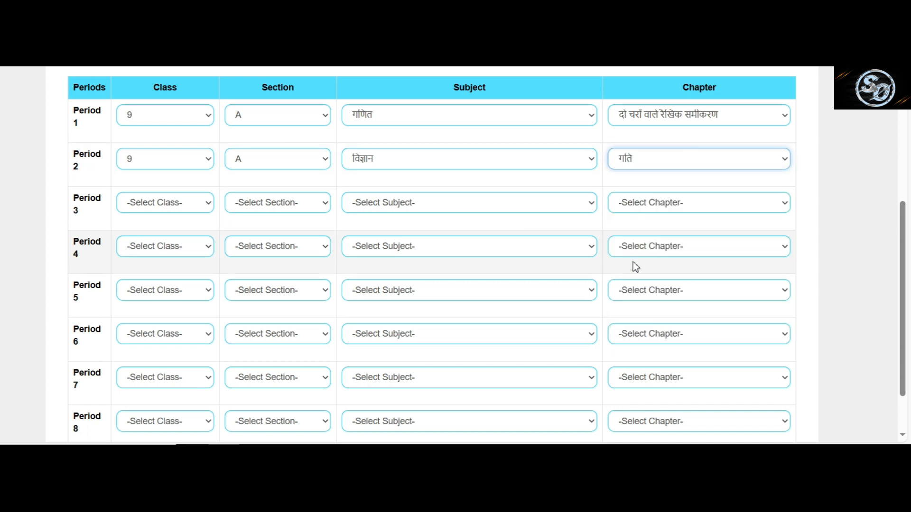
Fill in Wednesday's Period 3 with class 10, section A and subject विज्ञान.
click(153, 207)
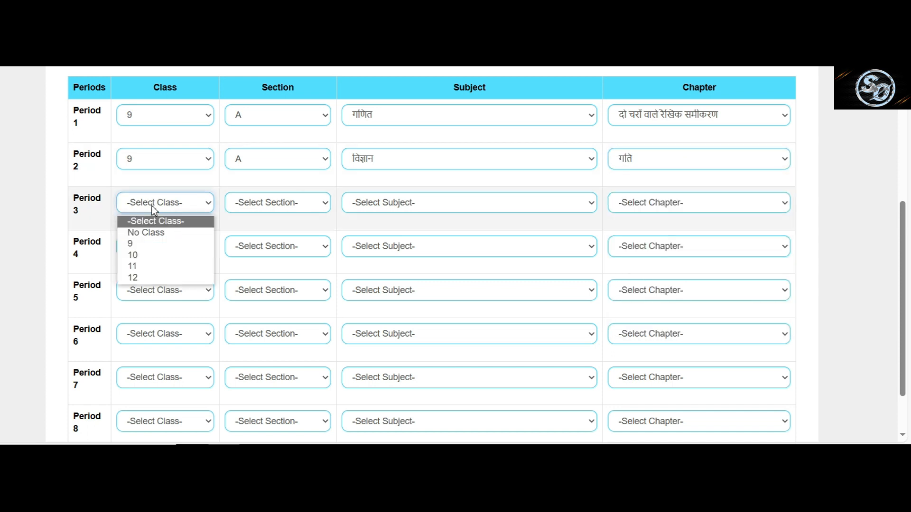
click(142, 256)
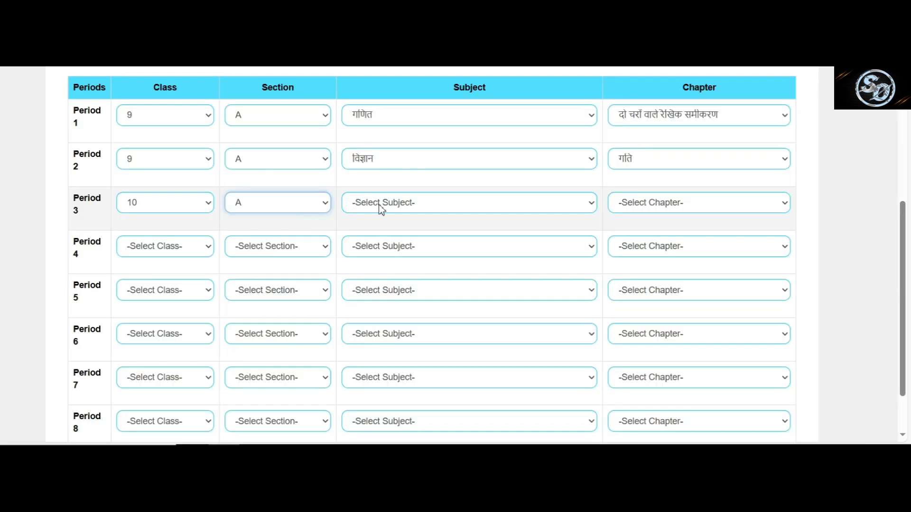
click(378, 204)
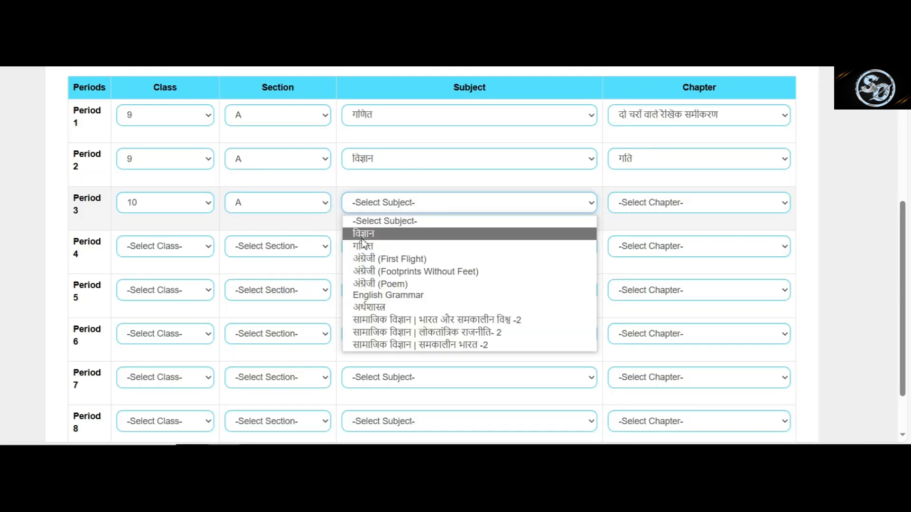
click(363, 237)
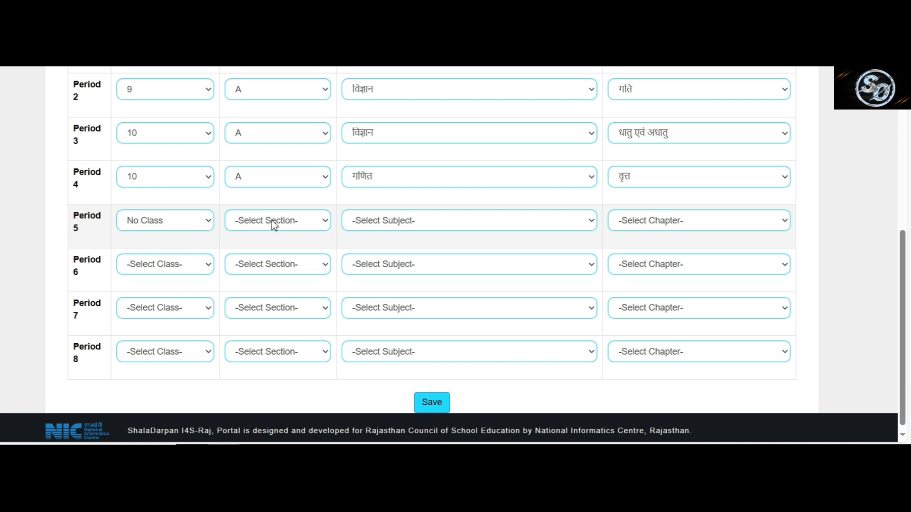
Complete Wednesday's Period 5, which has No Class, with No Section, No Subject and No Chapter.
click(274, 221)
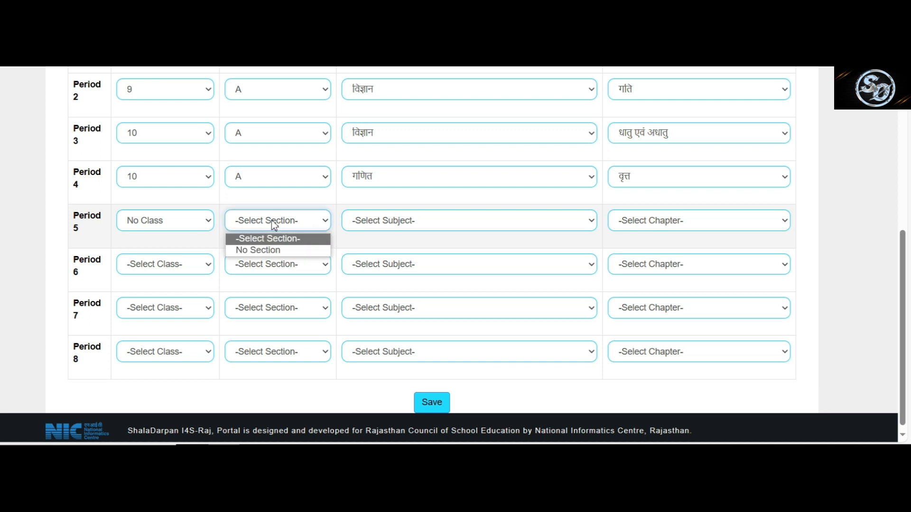
click(271, 250)
click(375, 221)
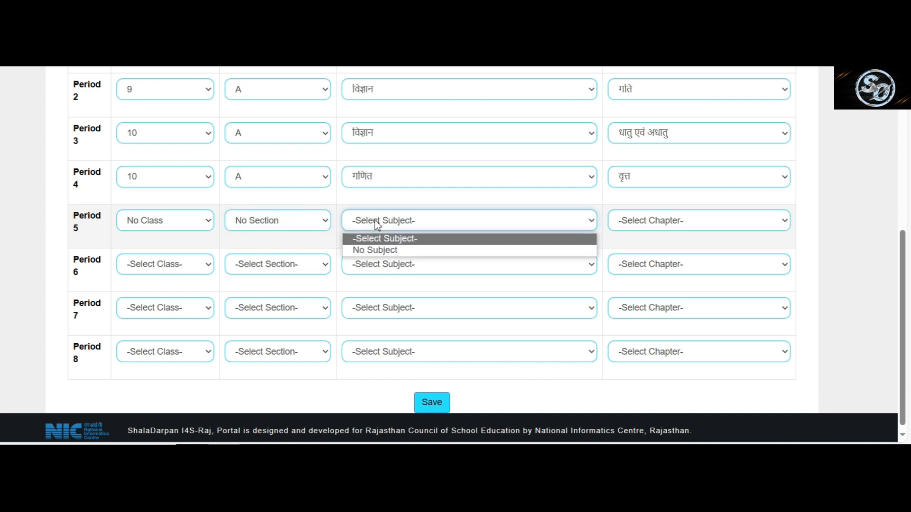
click(403, 250)
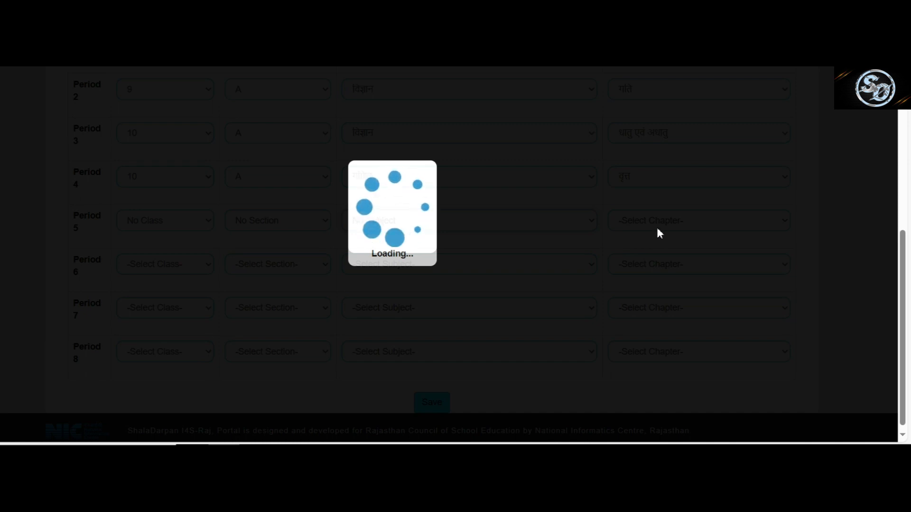
click(657, 229)
click(643, 250)
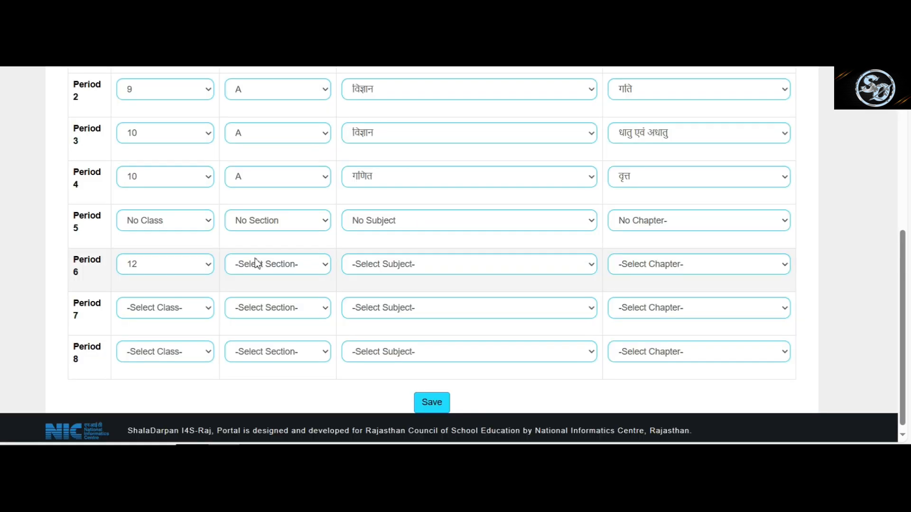
Complete Wednesday's Period 6 for class 12 with section A, subject इतिहास भाग - 3 and chapter औपनिवेशिक शहर.
click(254, 258)
click(270, 295)
click(394, 267)
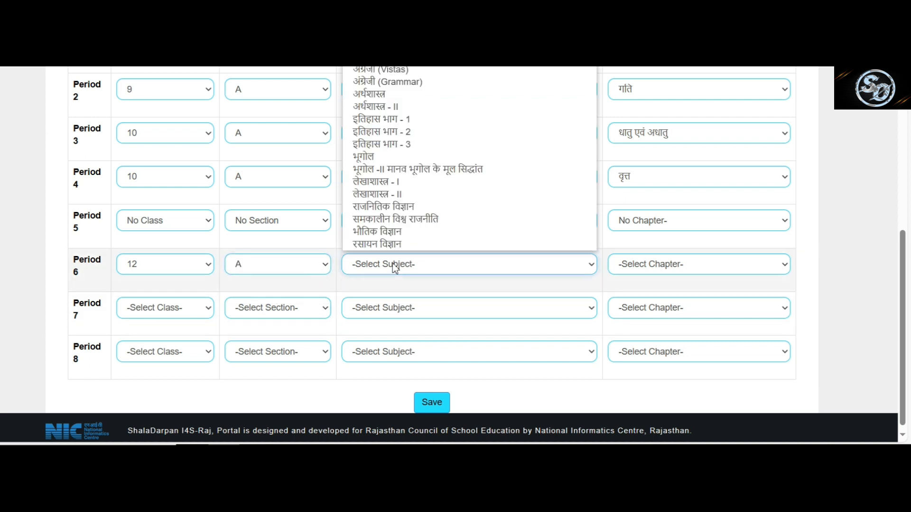
click(412, 144)
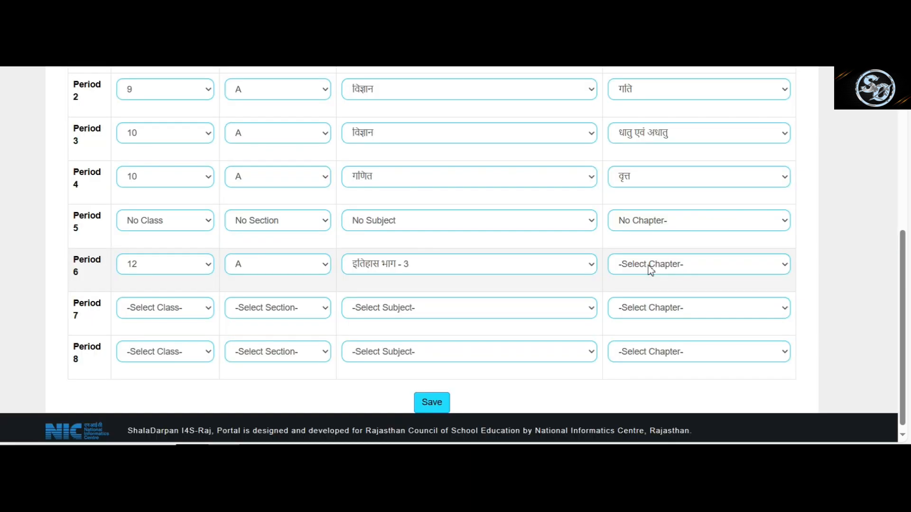
click(650, 265)
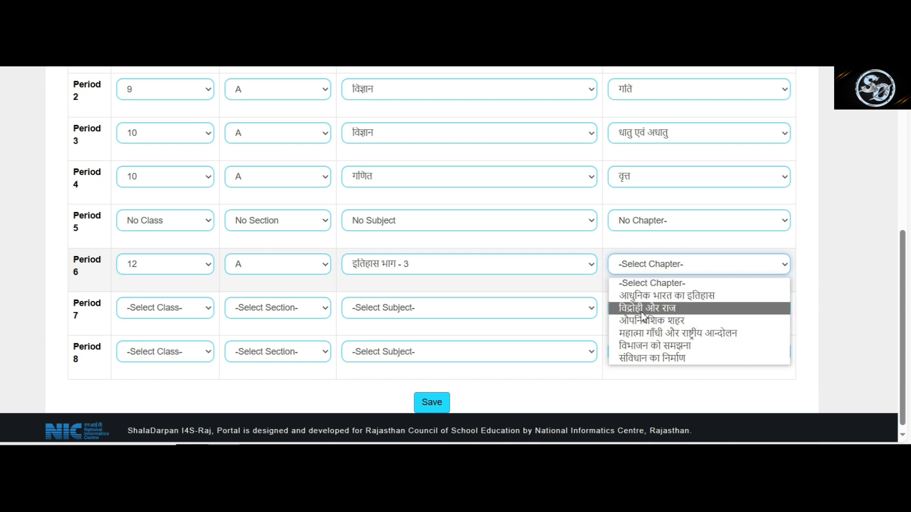
click(648, 321)
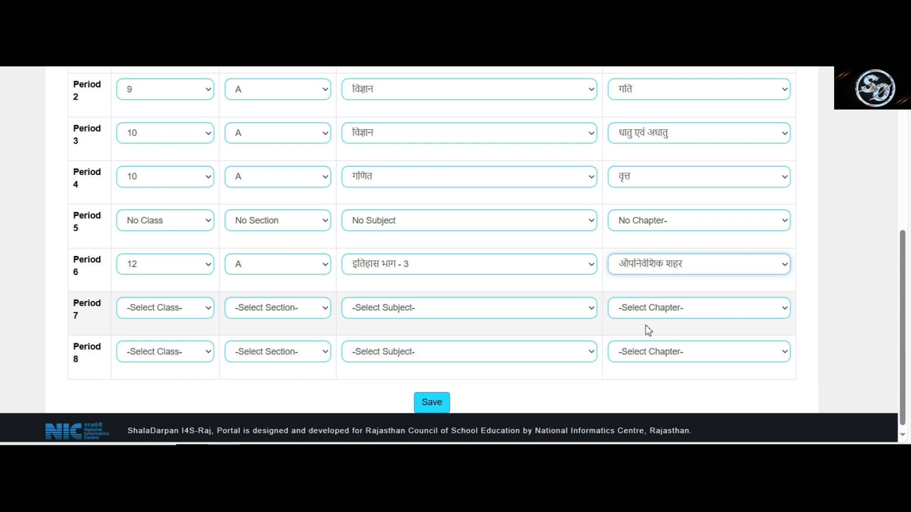
Set Wednesday's Period 7 to No Class and the chapter of Period 8 to No Chapter.
click(160, 308)
click(165, 338)
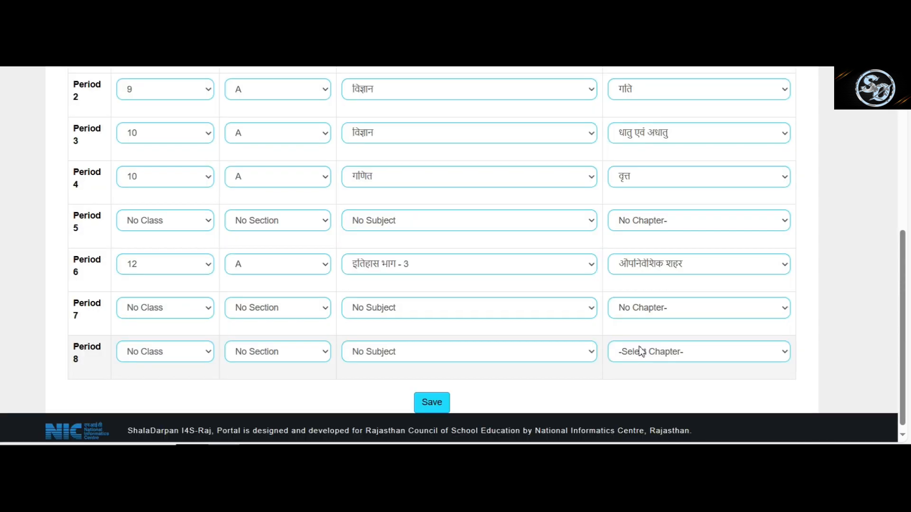
click(640, 352)
click(641, 379)
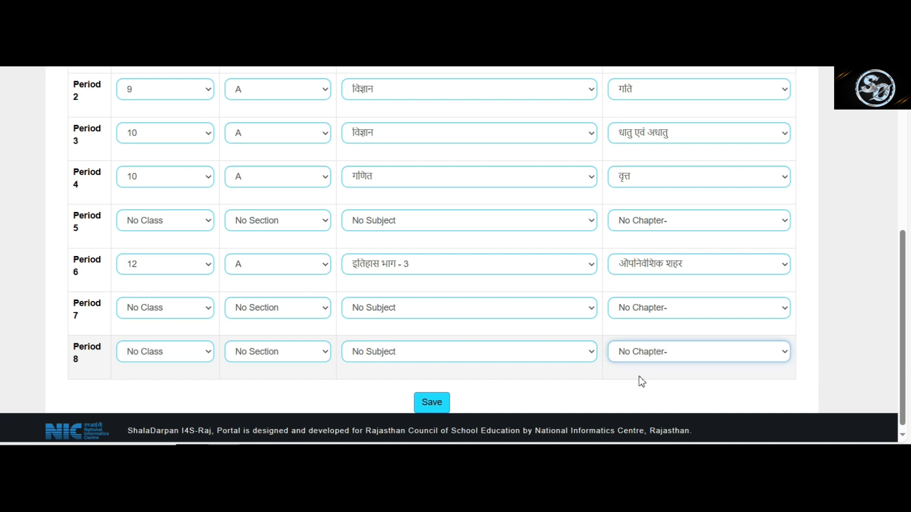
Save Wednesday's period summary and leave that day's entry so another week day can be chosen.
click(430, 403)
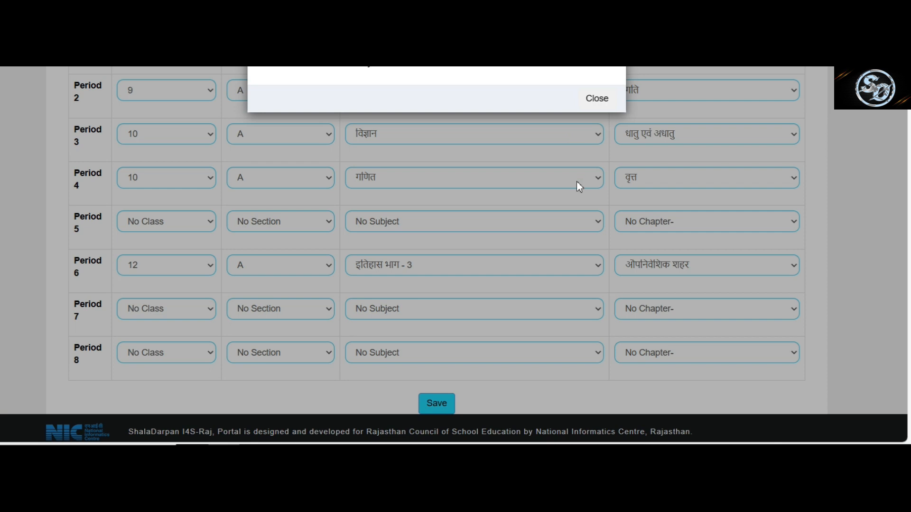
click(597, 98)
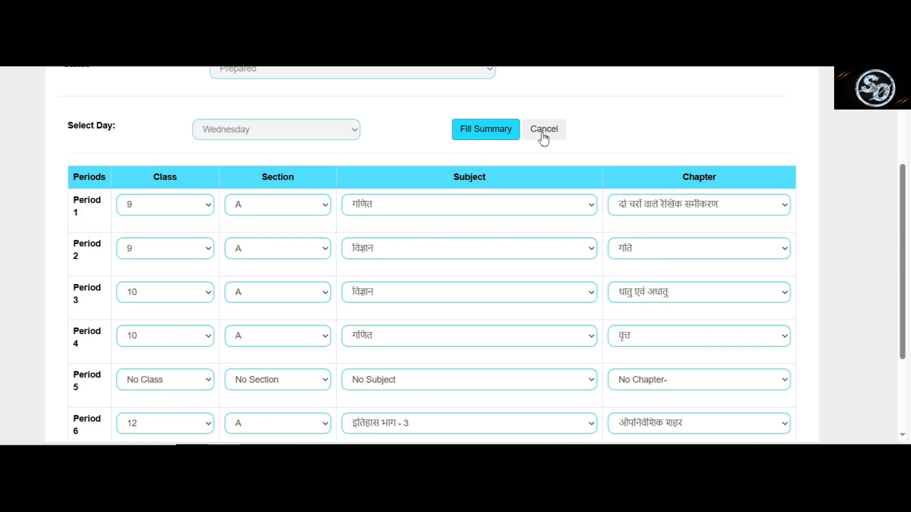
scroll(544, 139, up, 1)
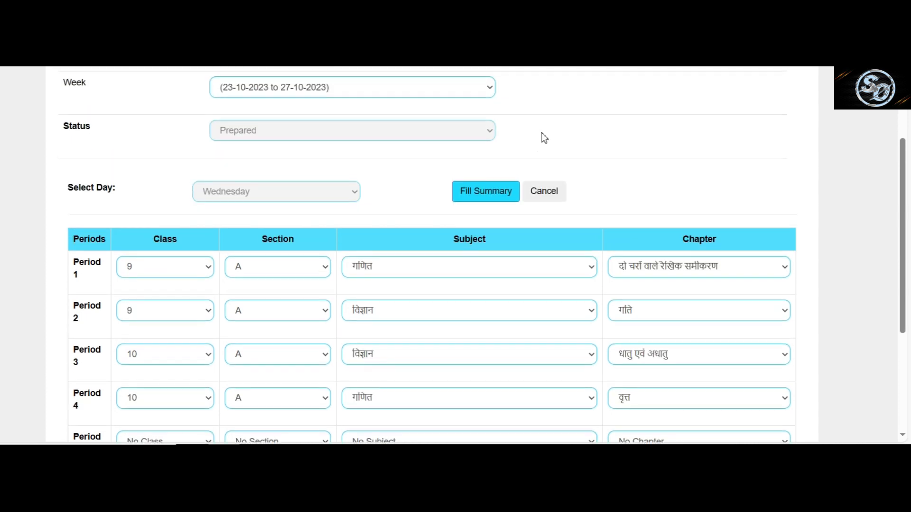
click(545, 192)
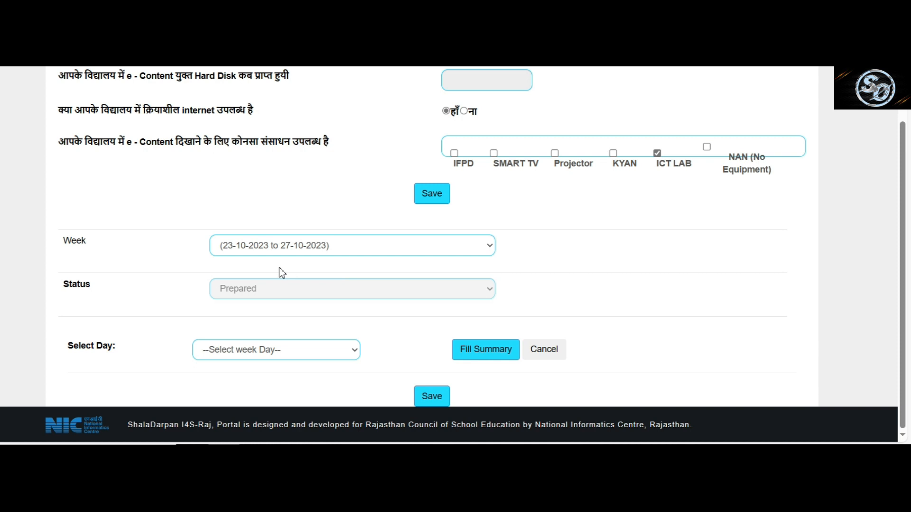
Choose Thursday as the week day and open its period summary for filling in.
scroll(278, 268, down, 1)
scroll(279, 268, up, 1)
click(259, 354)
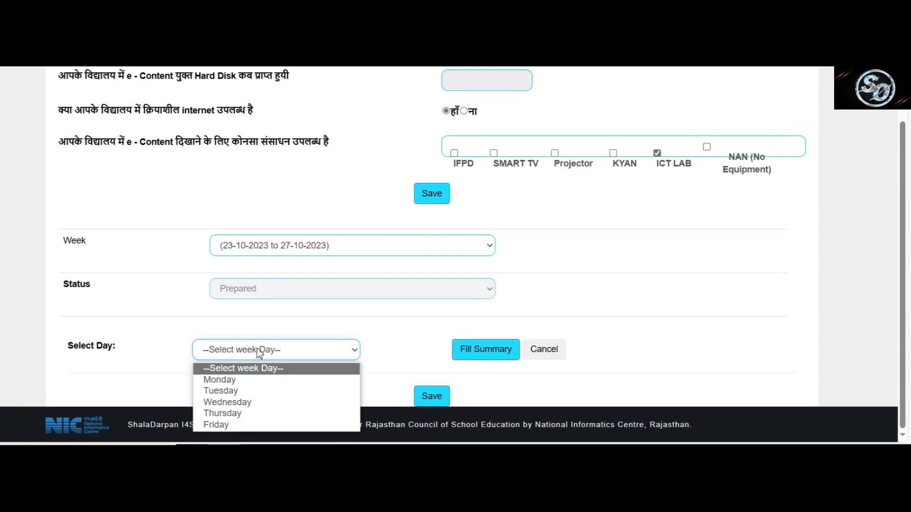
click(236, 414)
click(494, 350)
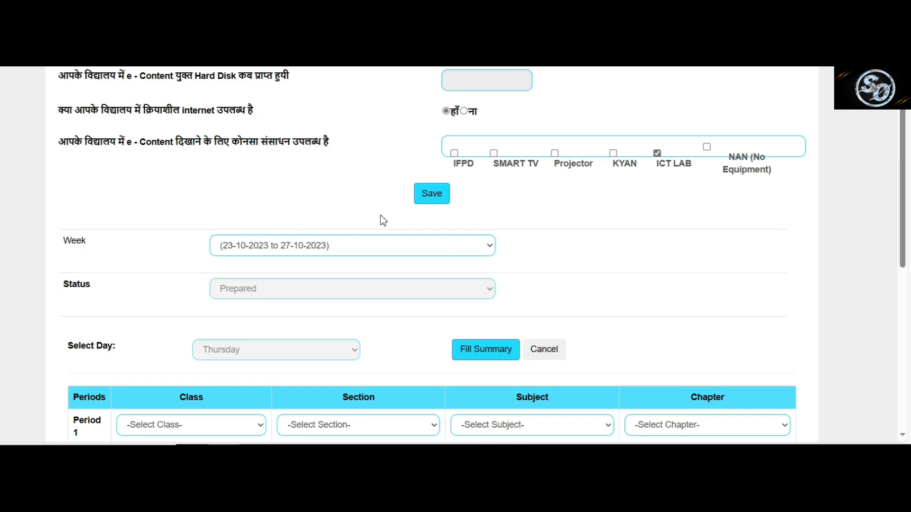
Fill in the class and section of Thursday's Period 1 with class 9 and section A.
scroll(384, 221, down, 6)
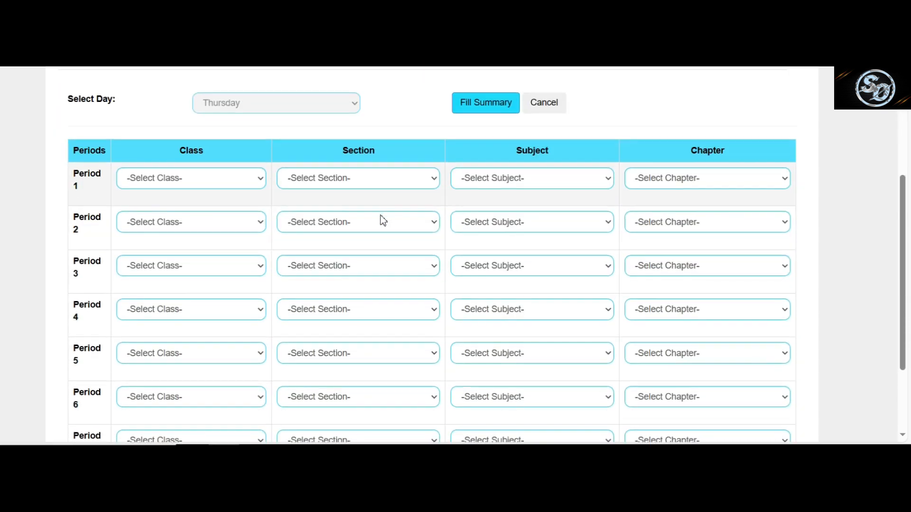
click(207, 134)
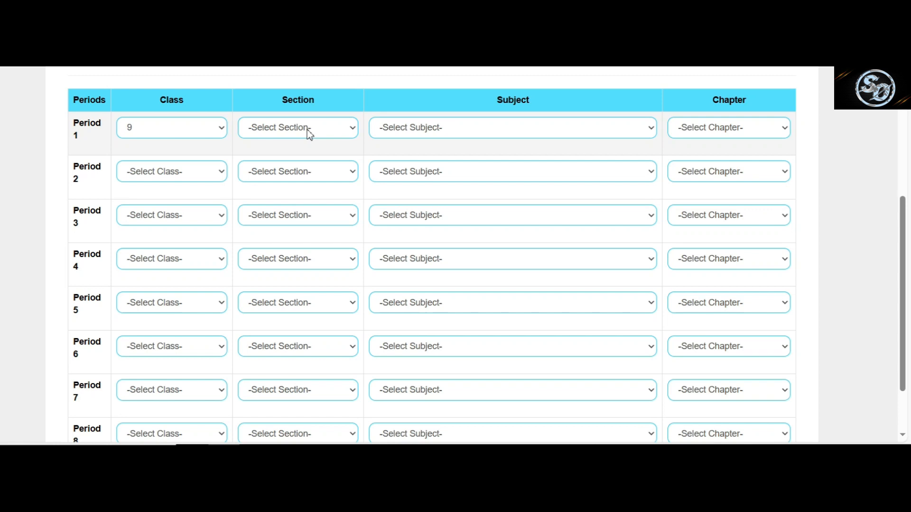
click(309, 135)
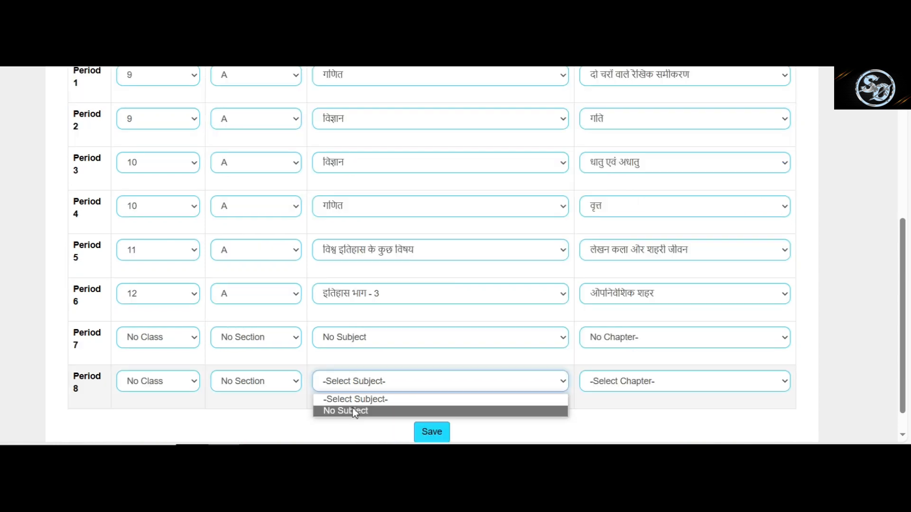
Set Friday's Period 8 to No Subject and No Chapter, and save that day's period summary.
click(354, 411)
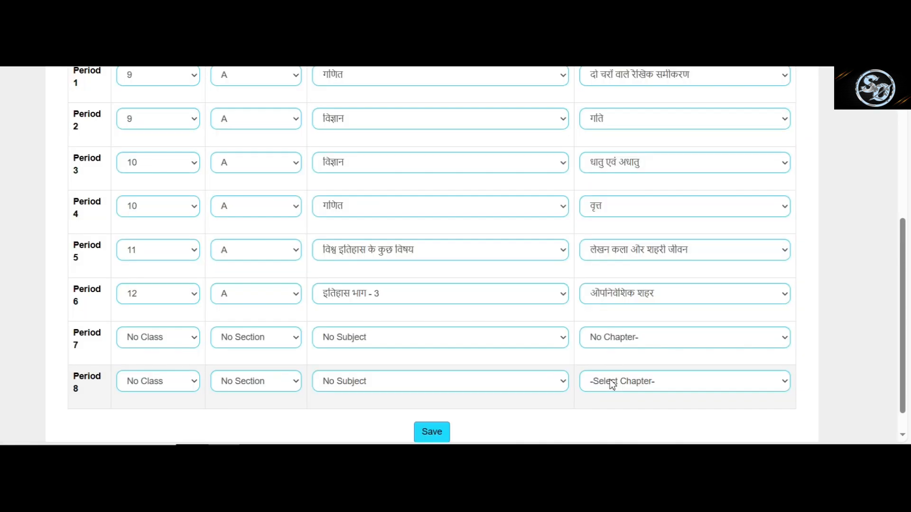
click(610, 379)
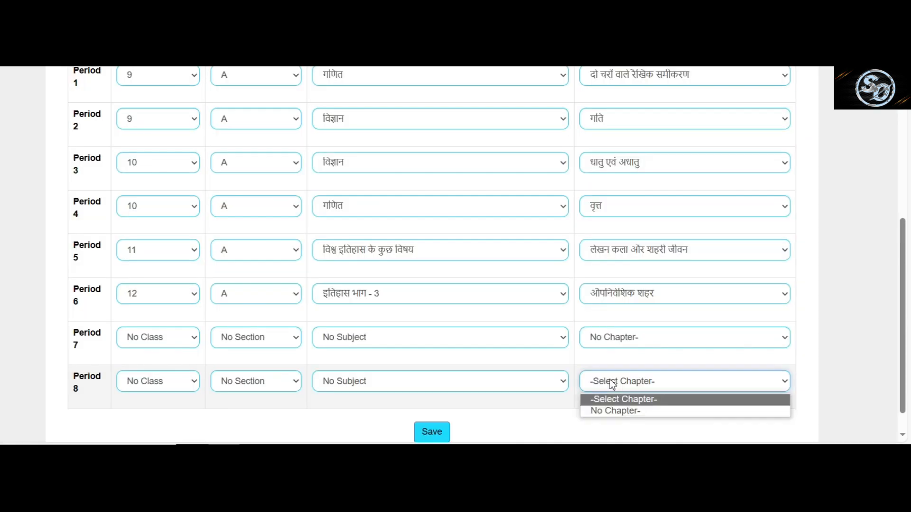
click(615, 412)
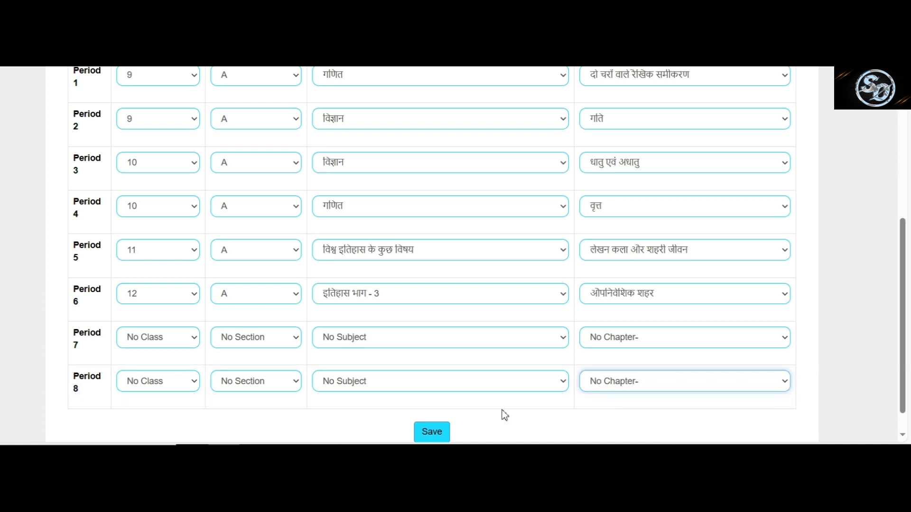
click(425, 434)
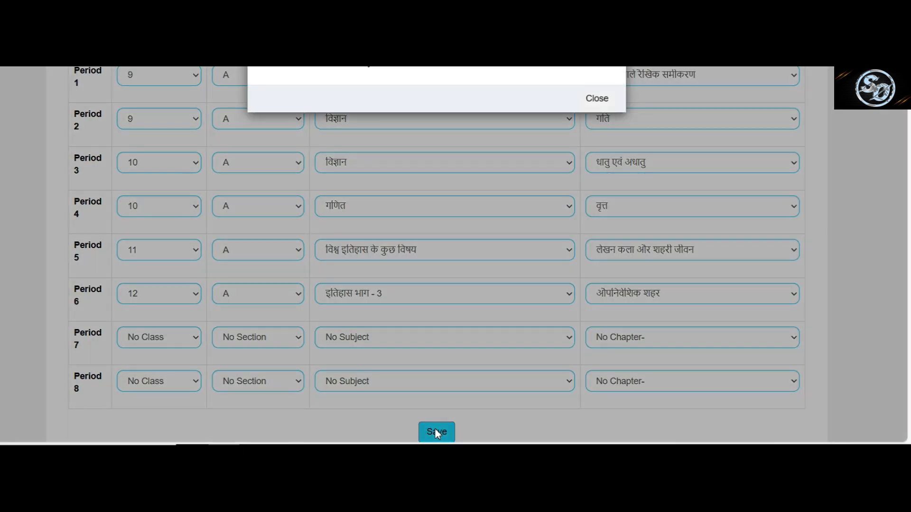
click(594, 100)
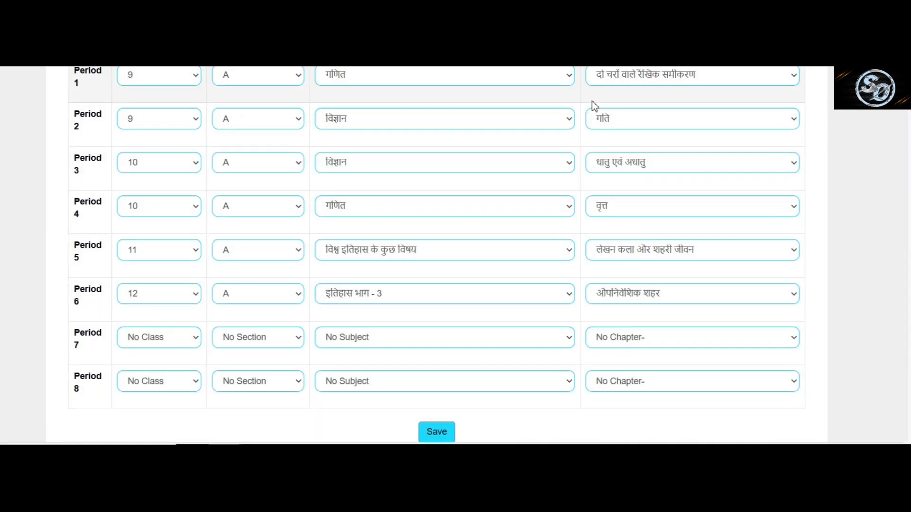
Open the print preview of the weekly Mission Start time table for classes 9-12 and review its period entries.
scroll(520, 219, up, 4)
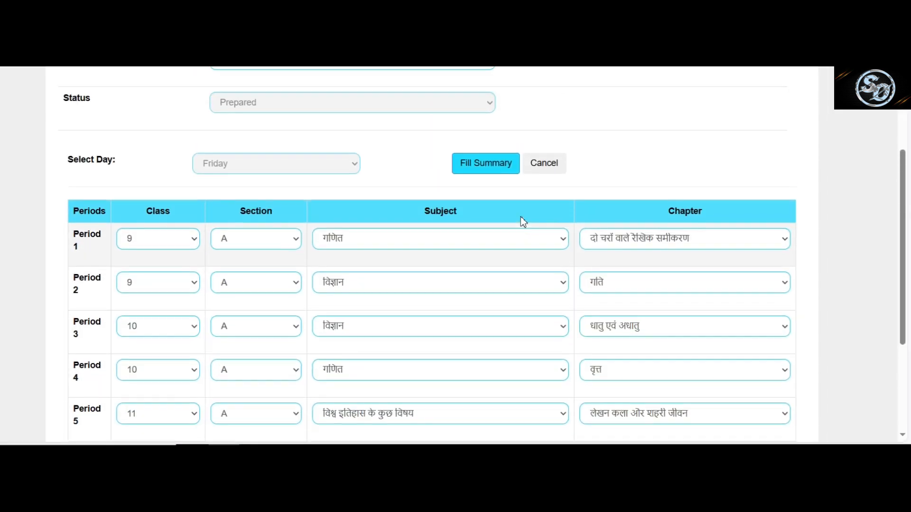
scroll(523, 222, up, 1)
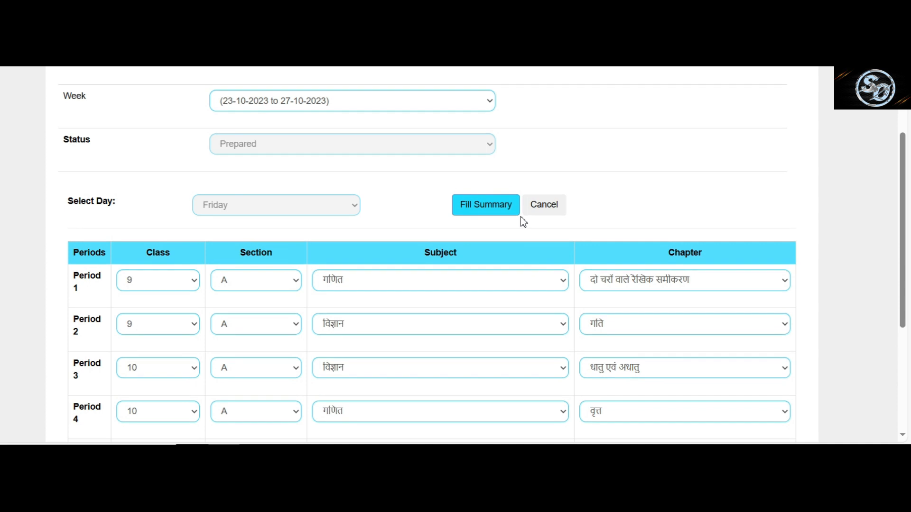
scroll(520, 218, up, 5)
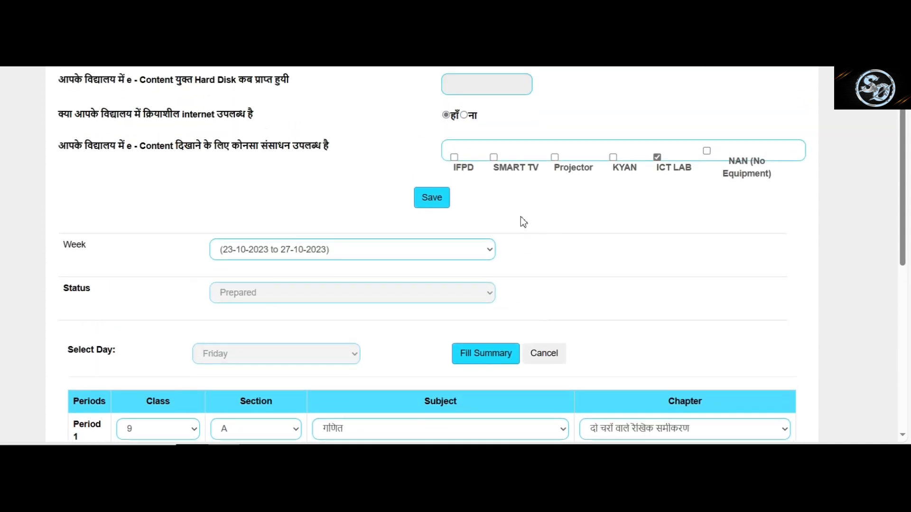
scroll(523, 221, up, 2)
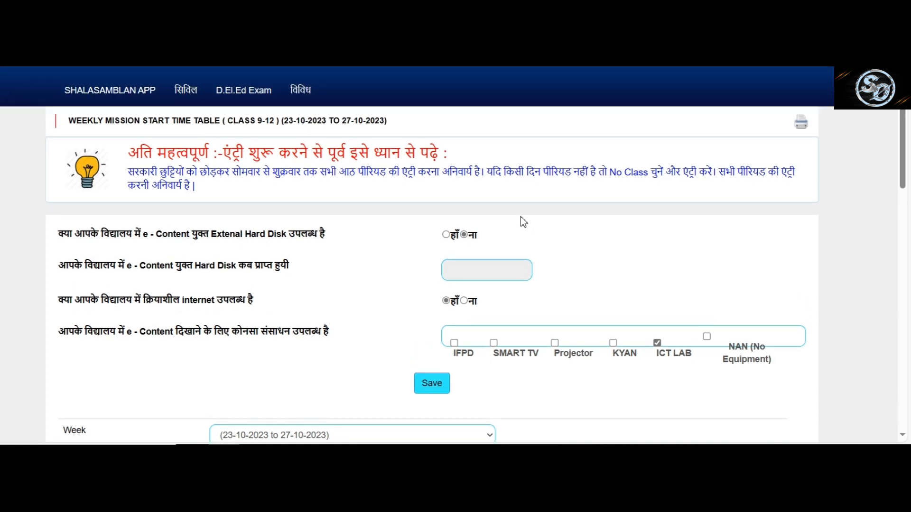
scroll(520, 217, up, 1)
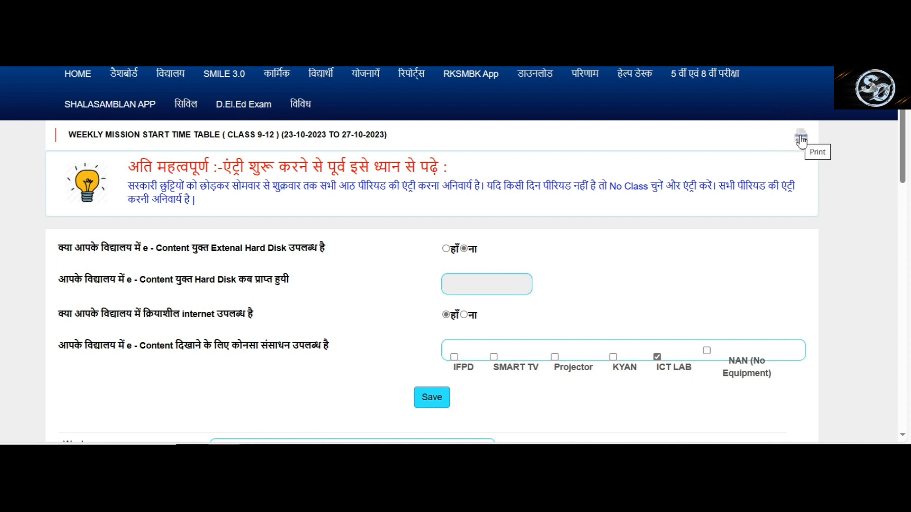
click(801, 139)
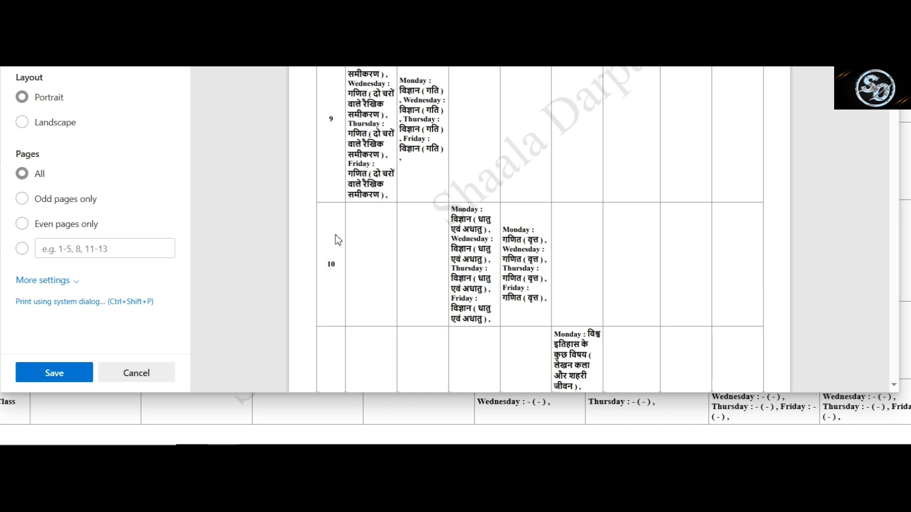
scroll(573, 163, down, 1)
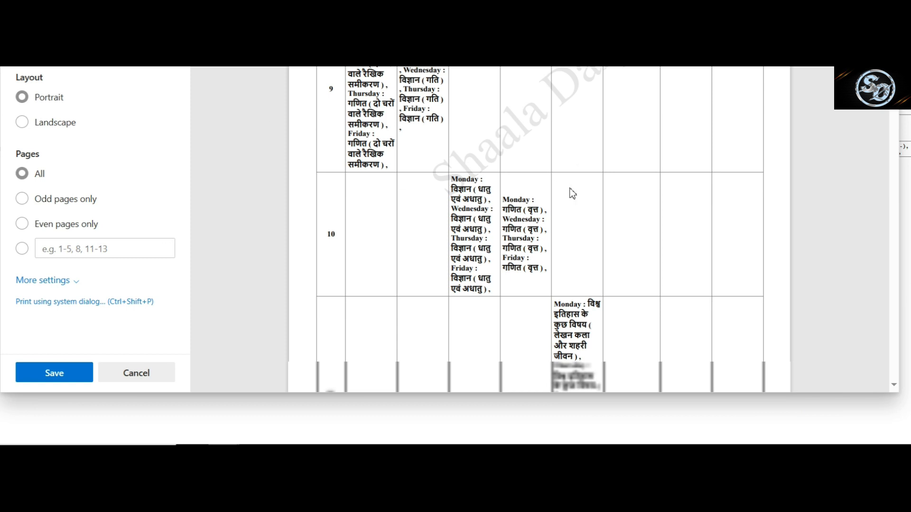
scroll(573, 193, down, 10)
scroll(572, 194, down, 5)
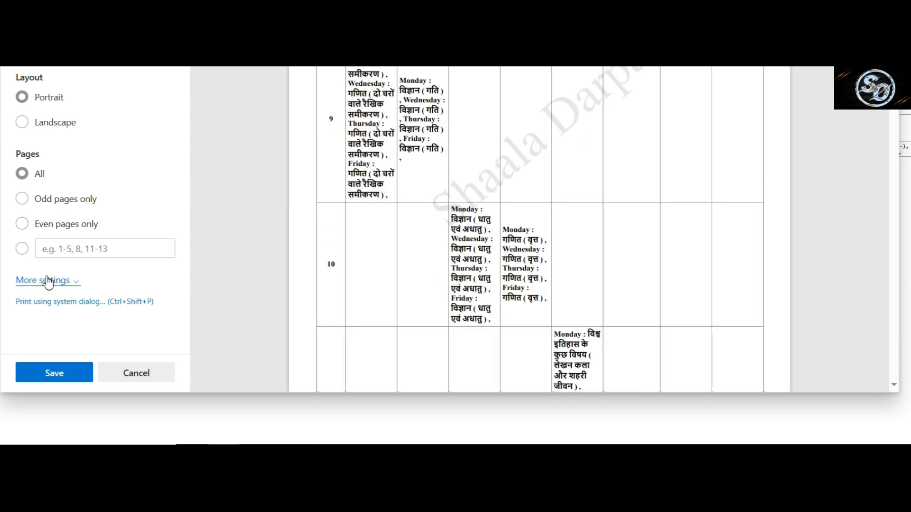
Set the time table printout's scale to 65% and start saving the printout as a file.
click(48, 281)
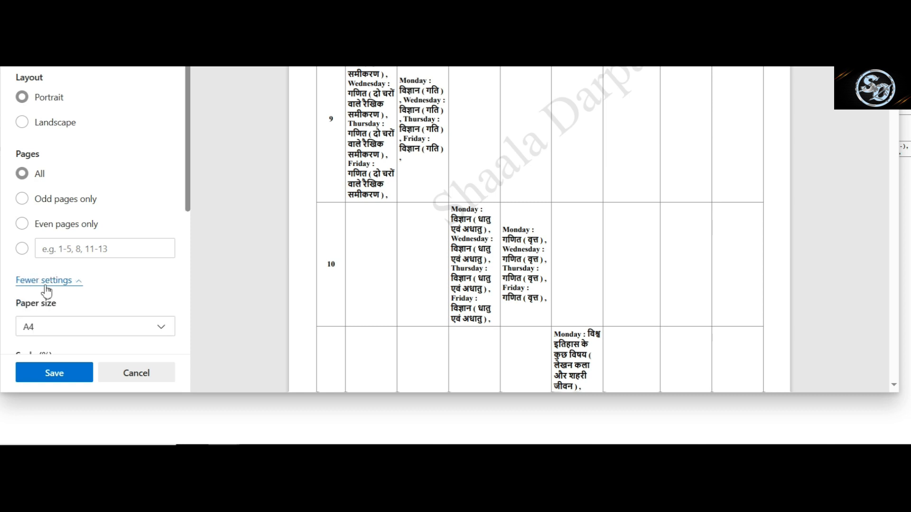
scroll(75, 296, down, 3)
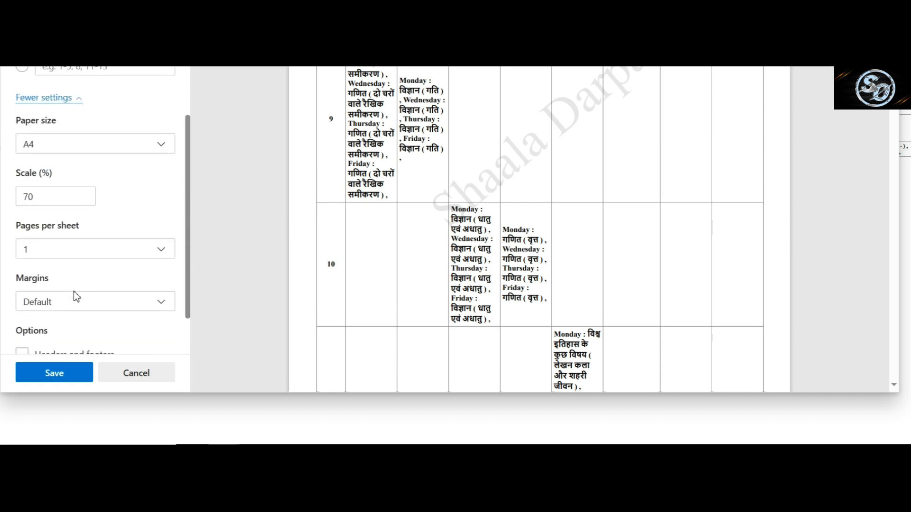
click(86, 197)
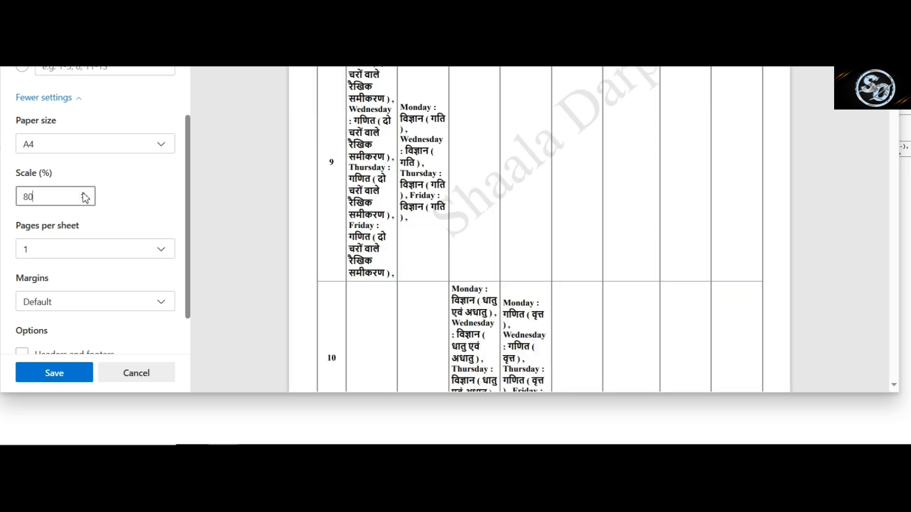
click(85, 201)
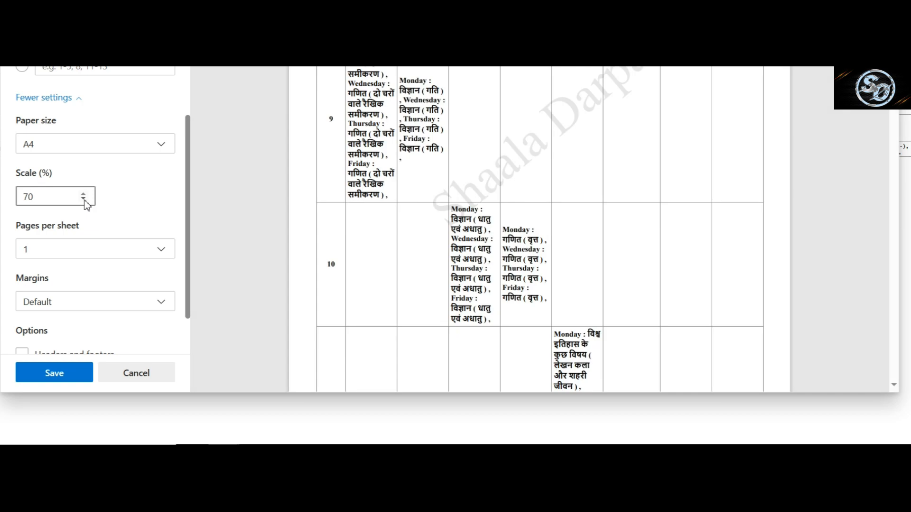
click(85, 201)
scroll(125, 276, down, 2)
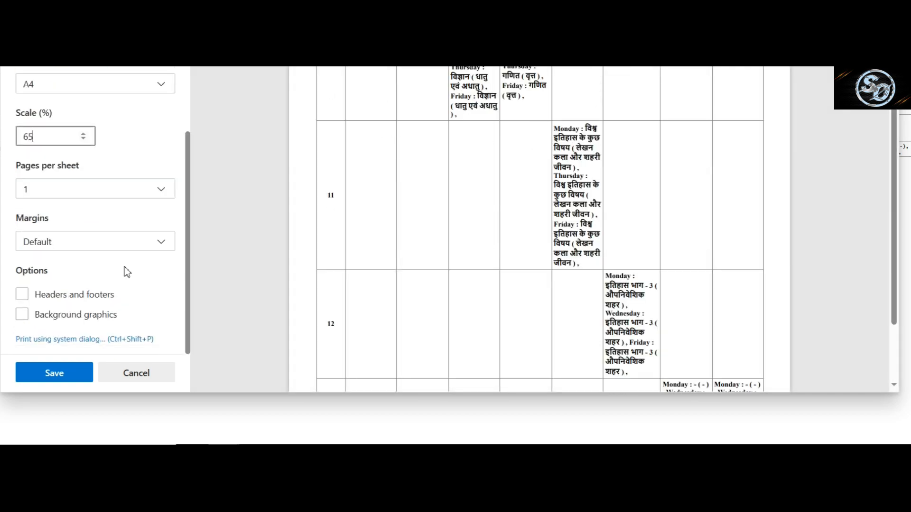
click(61, 376)
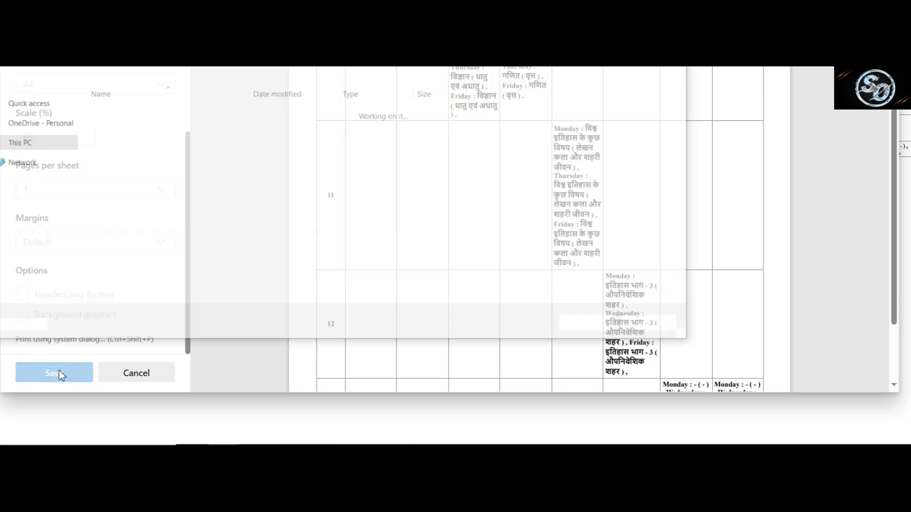